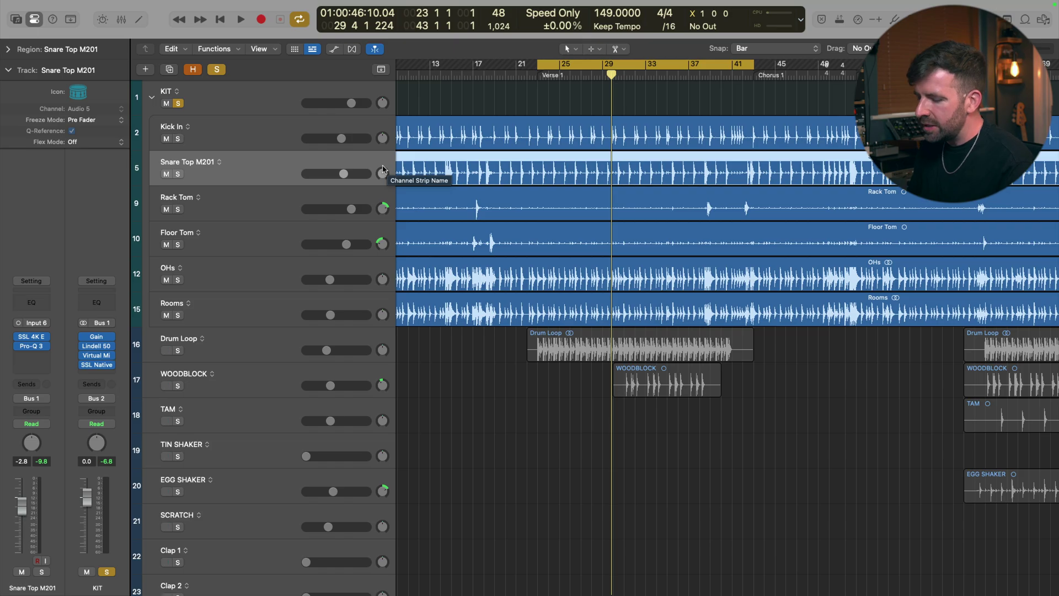
Play the drum kit, solo the Snare Top M201 track and insert InTrigger (m) in its free slot after Pro-Q 3
{"action": "key", "text": "space"}
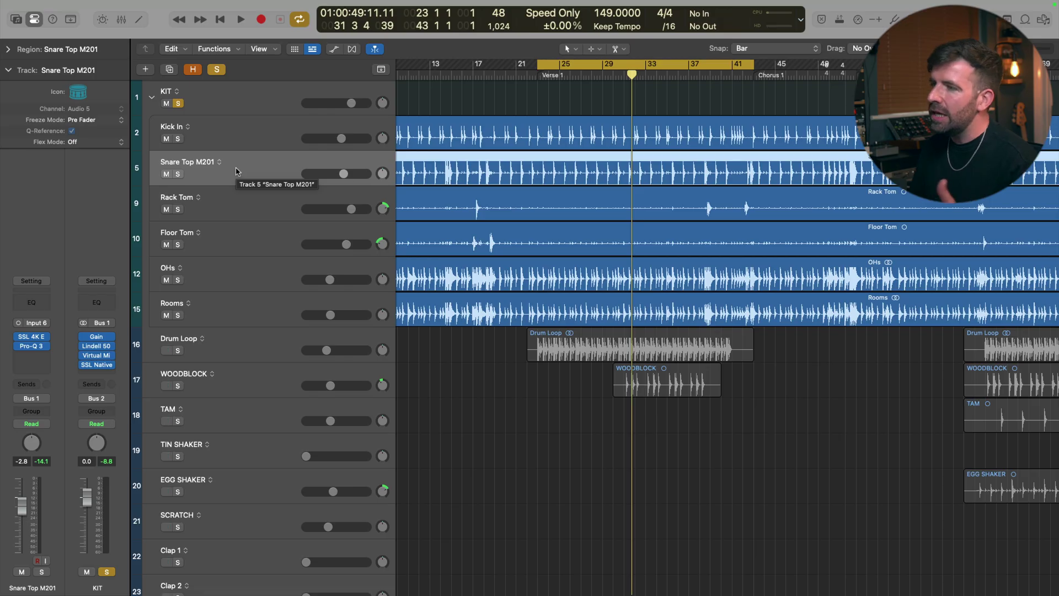
{"action": "left_click", "coordinate": [178, 175]}
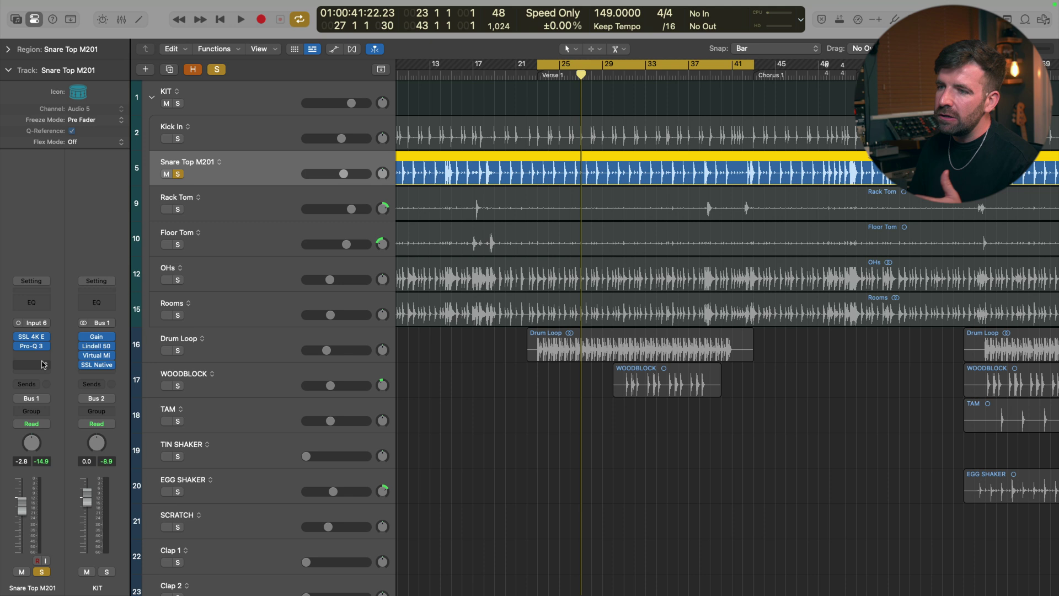
{"action": "left_click", "coordinate": [37, 356]}
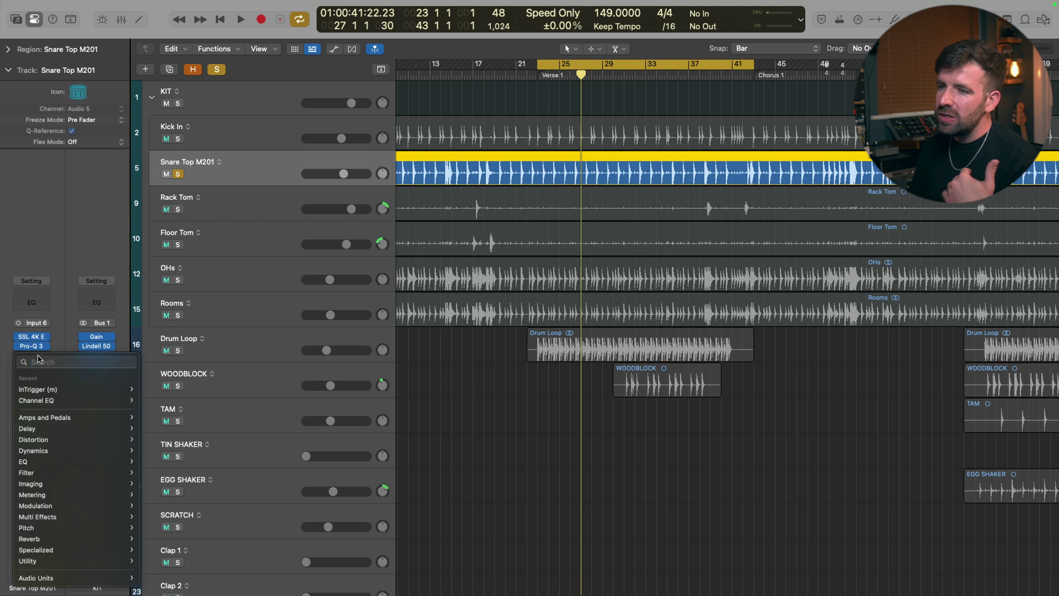
{"action": "mouse_move", "coordinate": [83, 390]}
{"action": "left_click", "coordinate": [152, 390]}
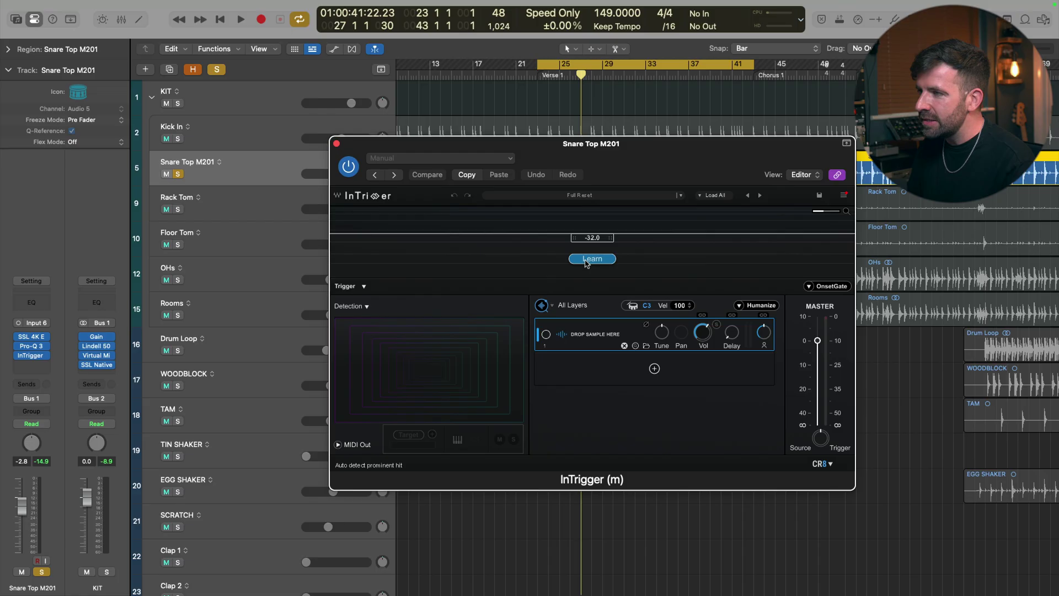
Learn the prominent snare hits during playback, lengthening the OnsetGate hold and shortening its attack
{"action": "left_click", "coordinate": [587, 260]}
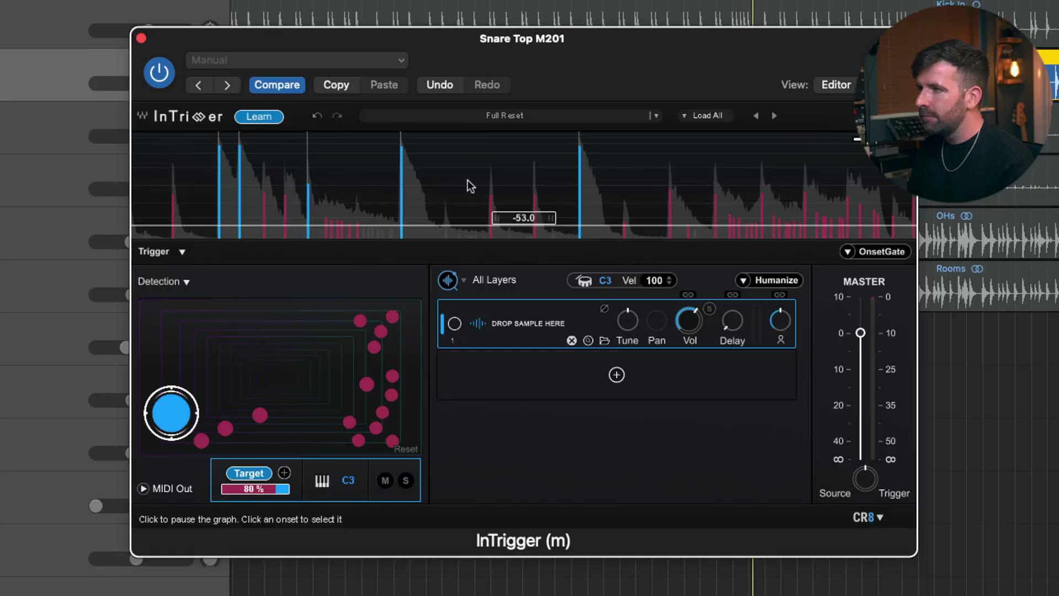
{"action": "key", "text": "space"}
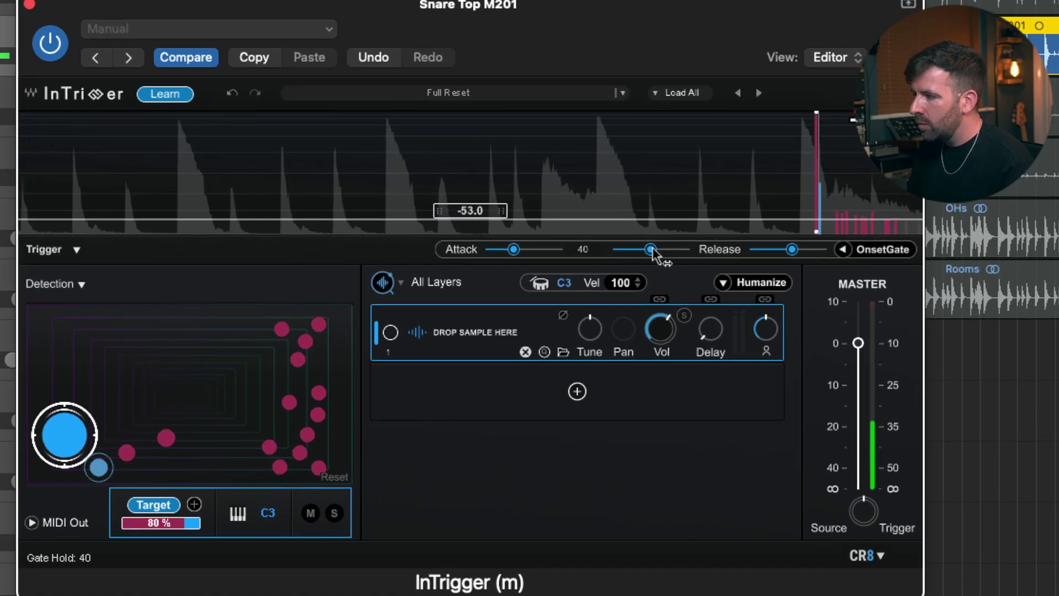
{"action": "left_click_drag", "start_coordinate": [684, 252], "coordinate": [667, 270]}
{"action": "left_click_drag", "start_coordinate": [510, 249], "coordinate": [407, 279]}
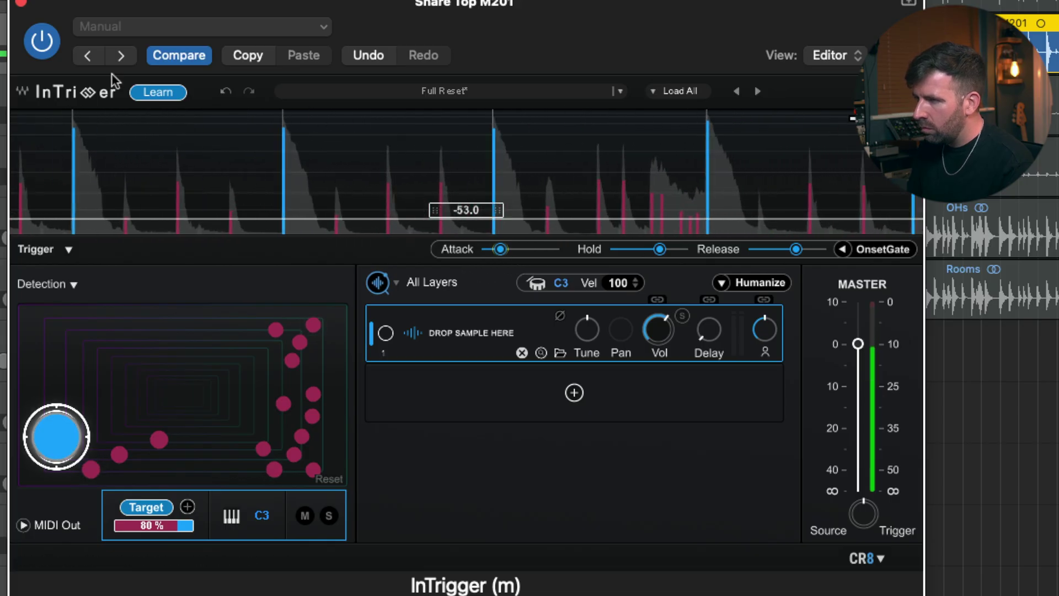
Compare the gated snare with InTrigger bypassed and active, and toggle the detection of a single onset in the trigger graph
{"action": "left_click", "coordinate": [42, 42]}
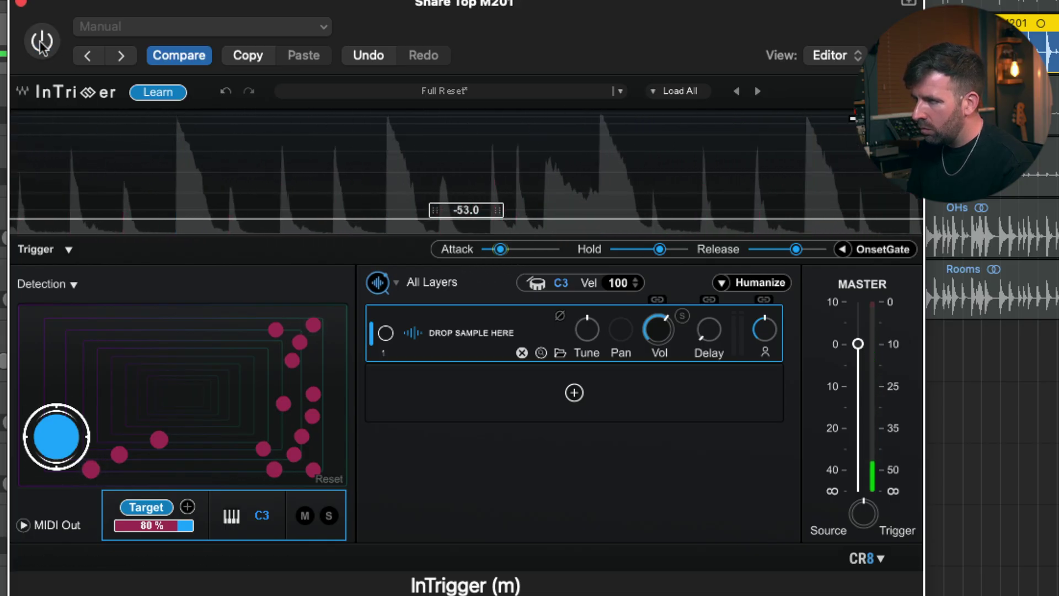
{"action": "left_click", "coordinate": [42, 42]}
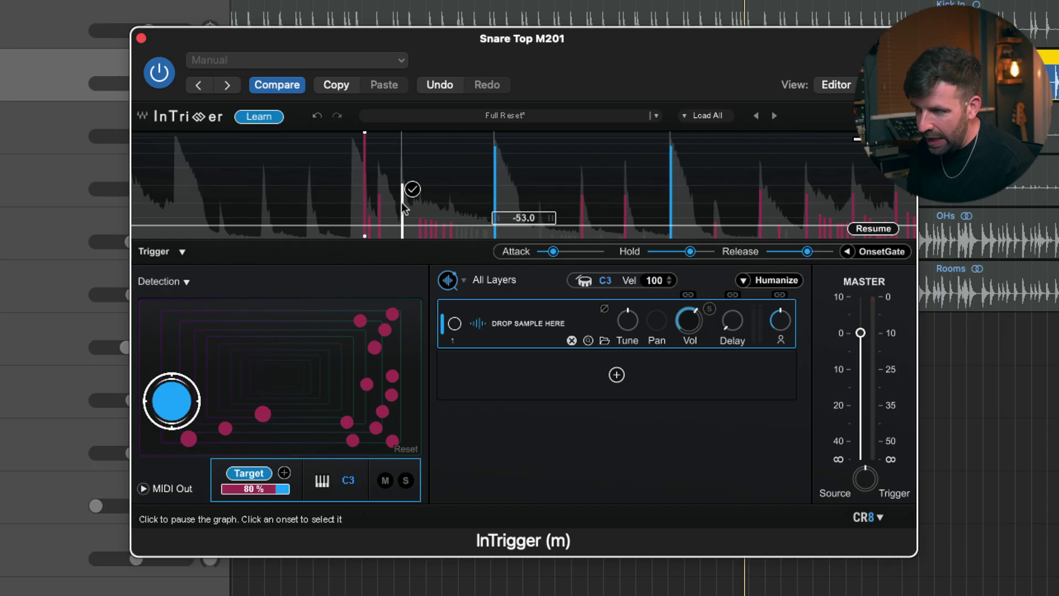
{"action": "left_click", "coordinate": [402, 202]}
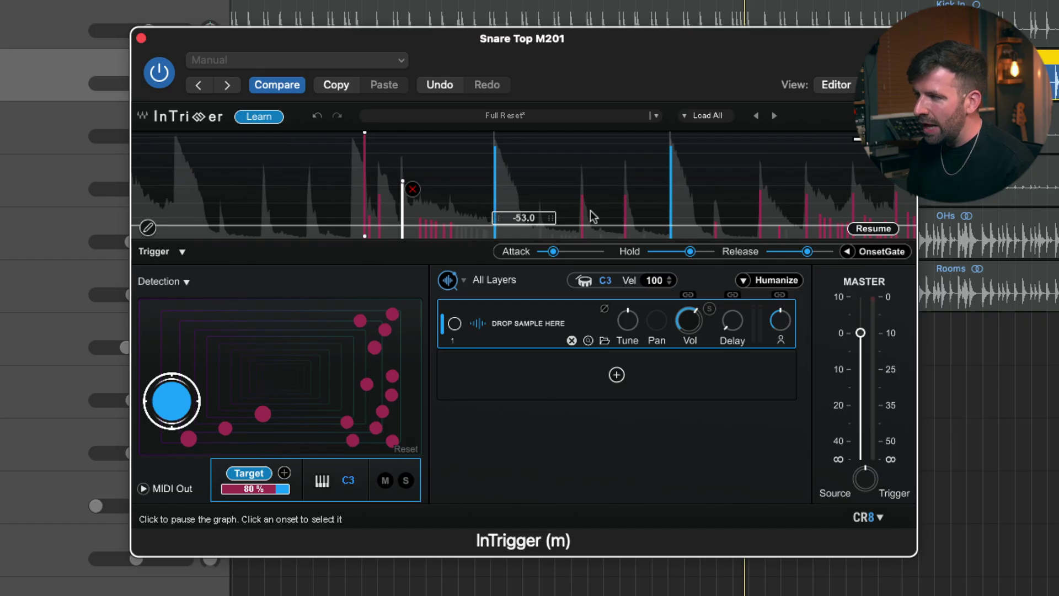
{"action": "left_click", "coordinate": [875, 229]}
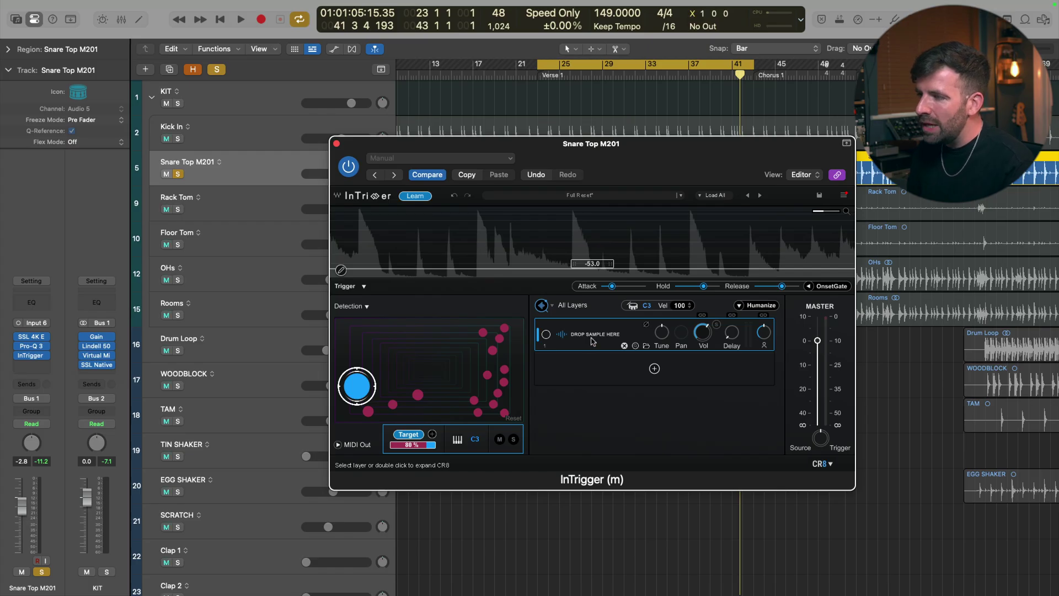
Expand the empty sample layer into the CR8 sampler and open the COSMOS sample finder from it
{"action": "double_click", "coordinate": [592, 341]}
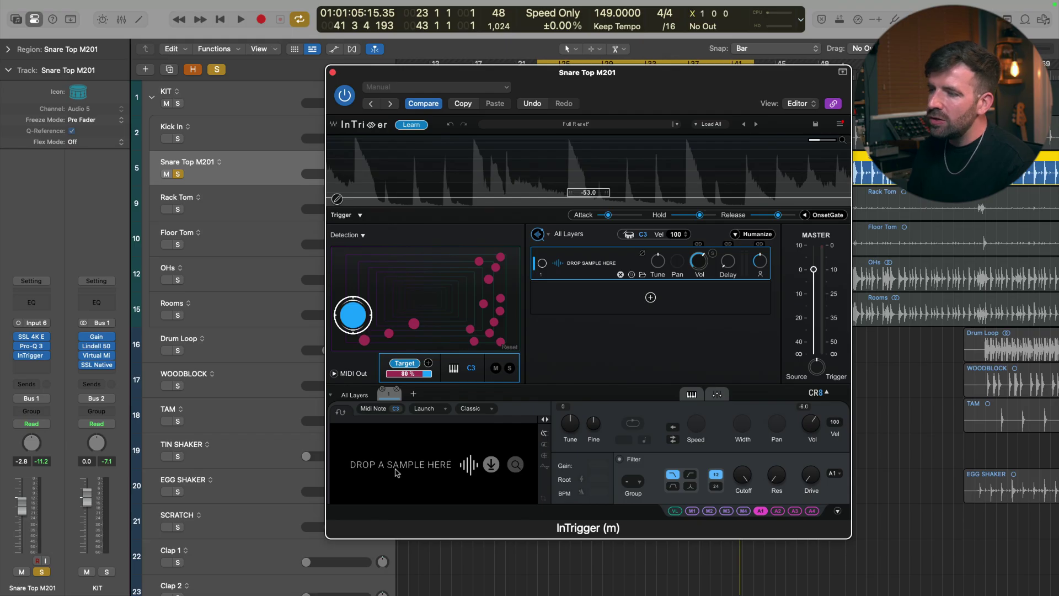
{"action": "left_click", "coordinate": [491, 465]}
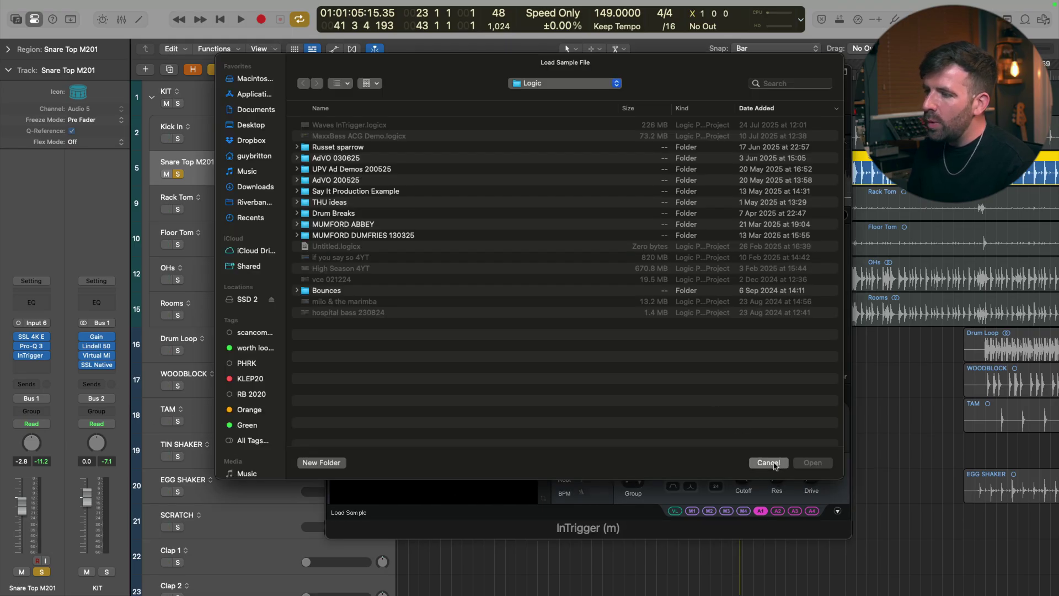
{"action": "left_click", "coordinate": [769, 463]}
{"action": "left_click", "coordinate": [516, 464]}
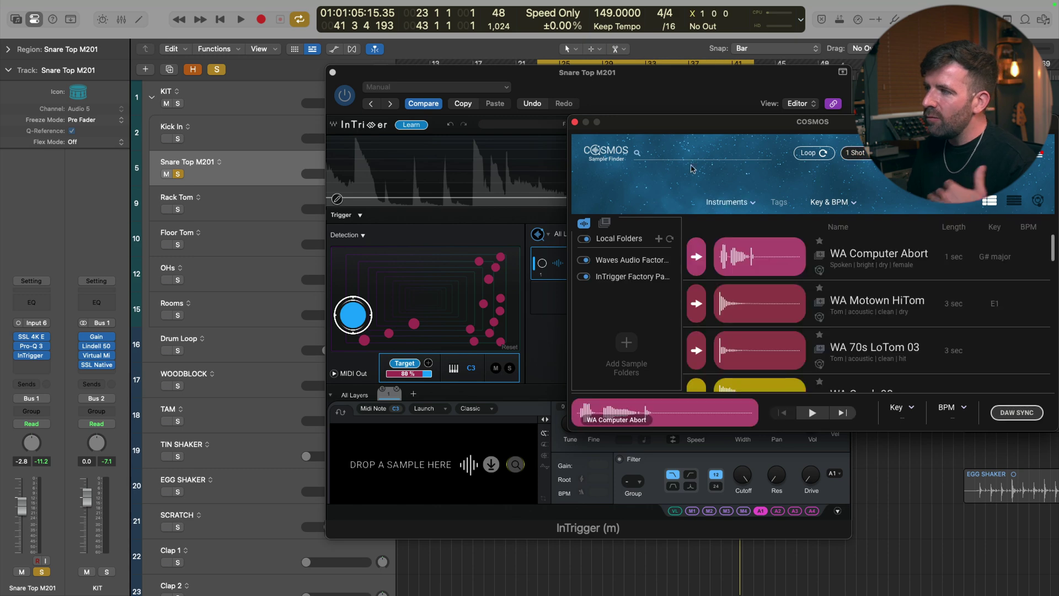
{"action": "left_click_drag", "start_coordinate": [725, 127], "coordinate": [522, 129]}
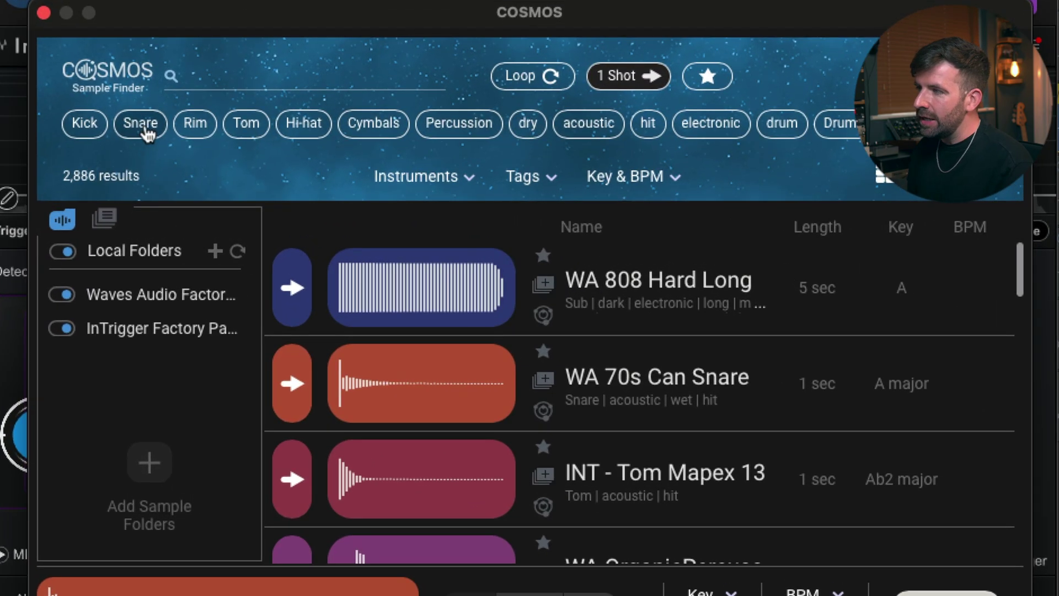
Filter the one-shot samples by Snare and acoustic, and show the results as a compact list
{"action": "left_click", "coordinate": [451, 170]}
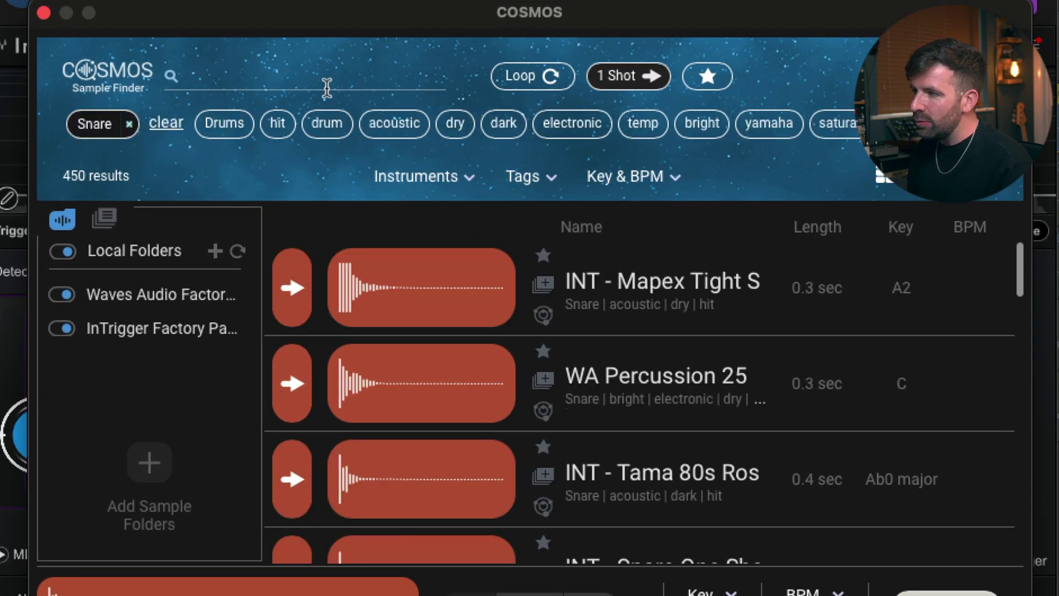
{"action": "left_click", "coordinate": [397, 128]}
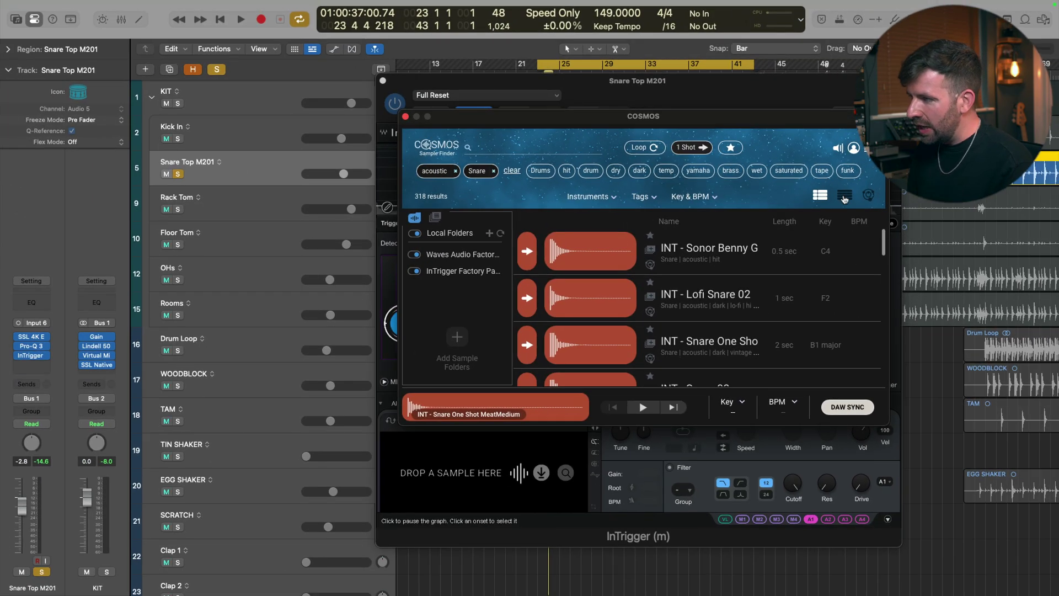
{"action": "left_click", "coordinate": [845, 196]}
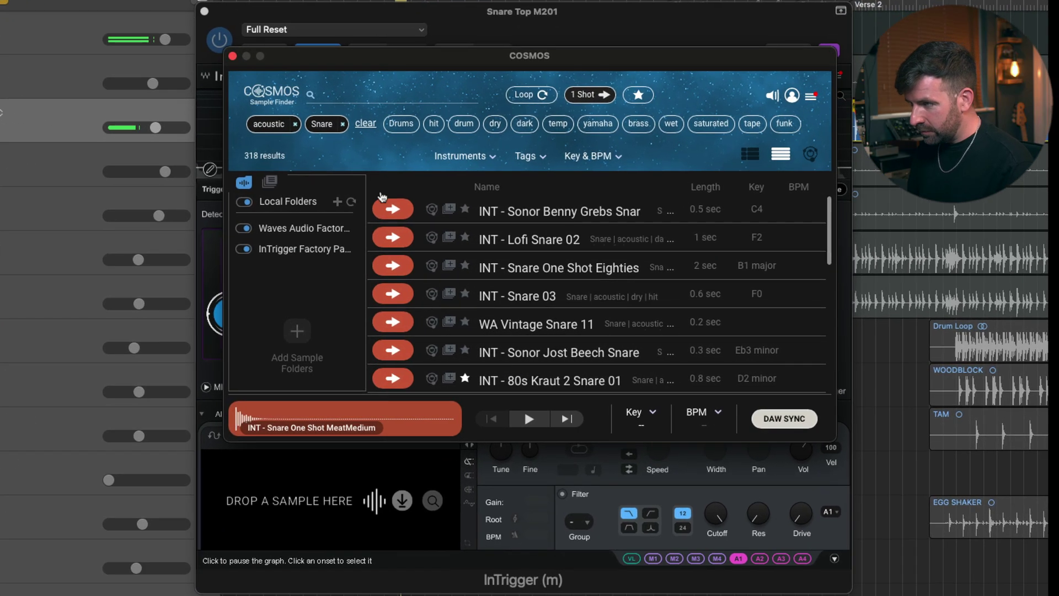
Audition the acoustic snare samples one after another, from INT - Sonor Benny Grebs down to INT - 80s Kraut 2 Snare 01
{"action": "left_click", "coordinate": [393, 209]}
{"action": "left_click", "coordinate": [392, 237]}
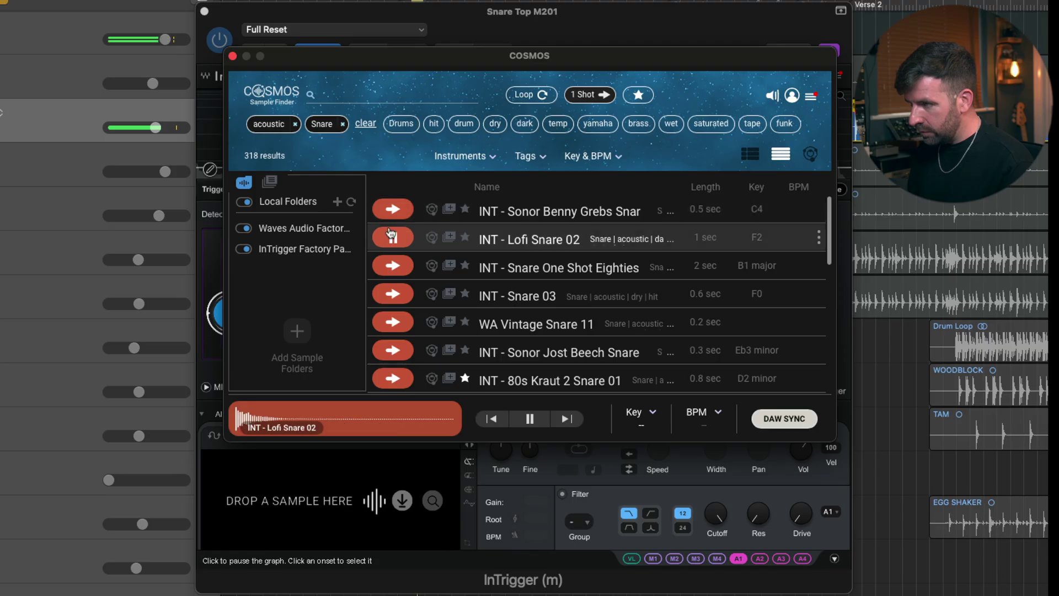
{"action": "left_click", "coordinate": [393, 265]}
{"action": "left_click", "coordinate": [392, 293]}
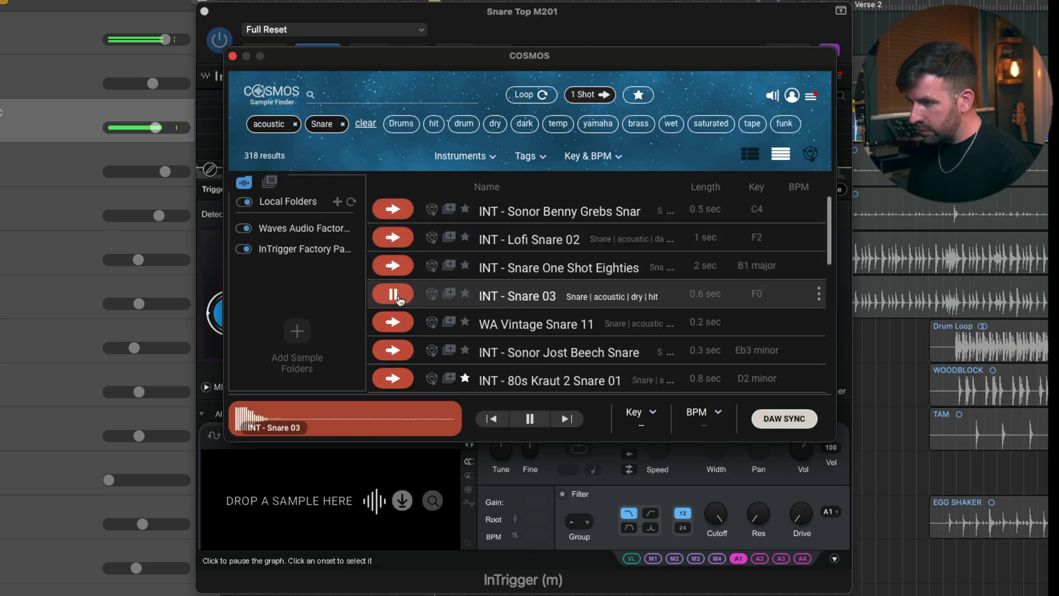
{"action": "left_click", "coordinate": [393, 322]}
{"action": "left_click", "coordinate": [393, 350]}
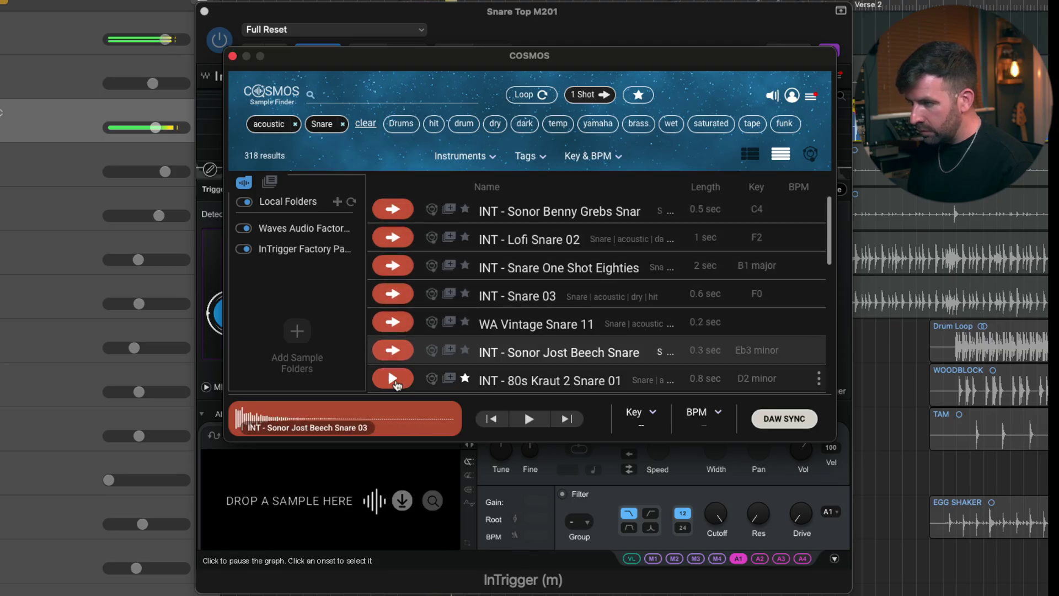
{"action": "left_click", "coordinate": [393, 379]}
{"action": "scroll", "coordinate": [395, 359], "scroll_direction": "down", "scroll_amount": 3}
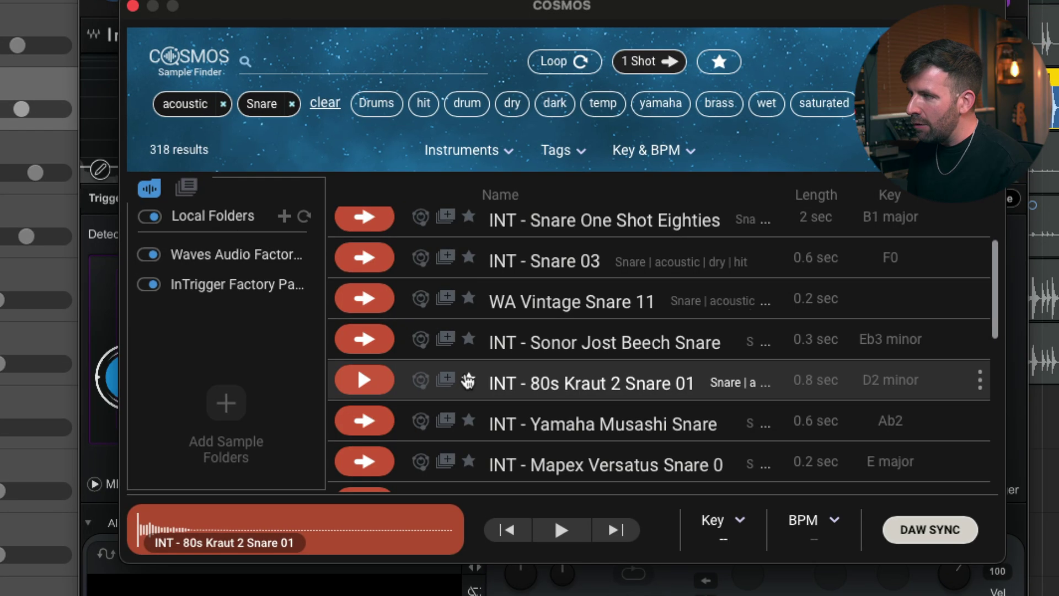
Show only favourite samples, load INT - 80s Kraut 2 Snare 01 into the CR8 layer and close COSMOS
{"action": "left_click", "coordinate": [719, 62]}
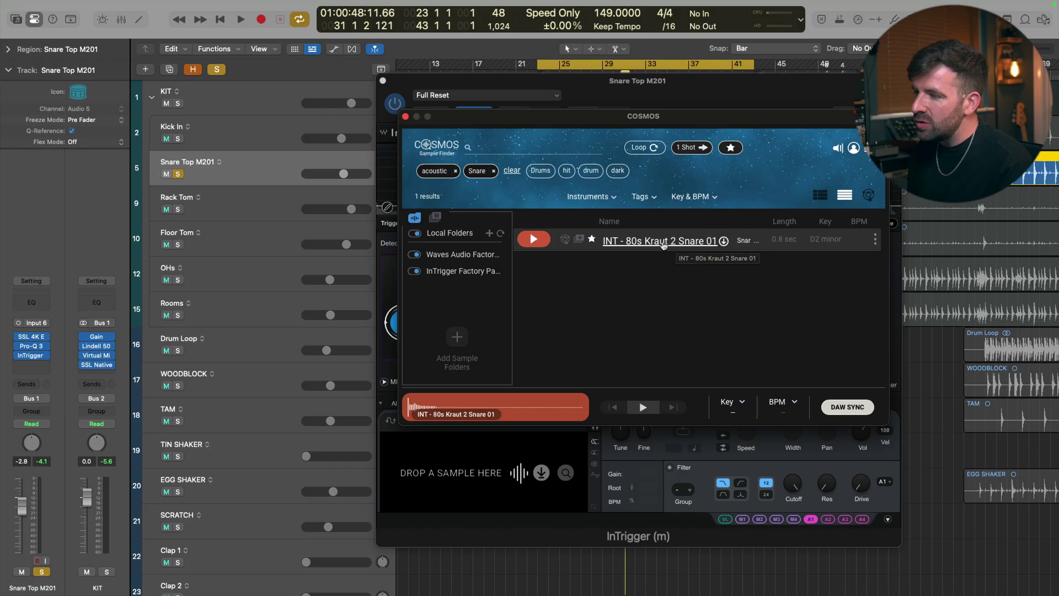
{"action": "left_click_drag", "start_coordinate": [440, 468], "coordinate": [441, 466]}
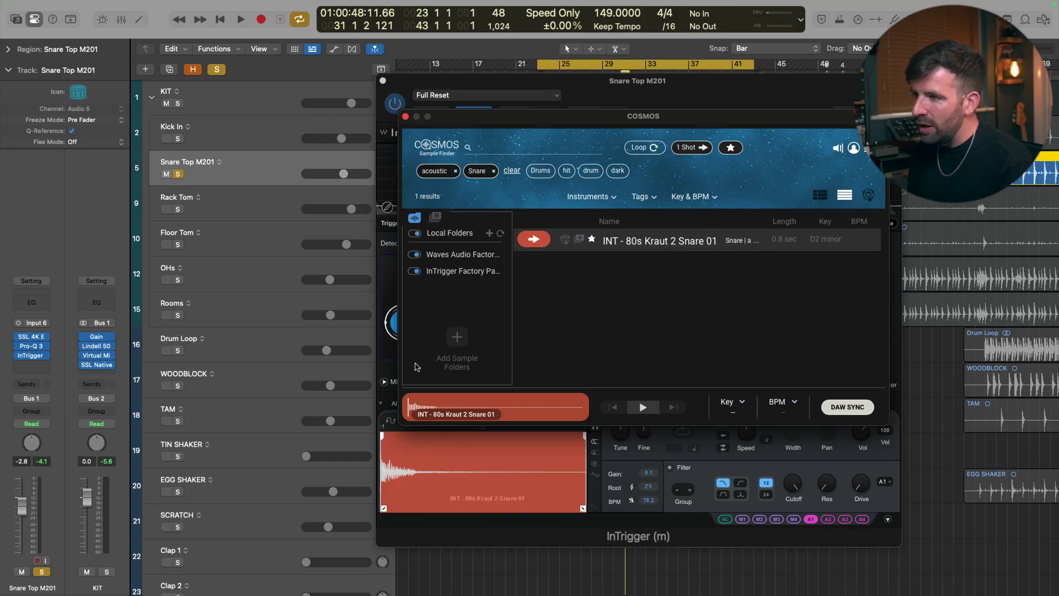
{"action": "left_click", "coordinate": [406, 117]}
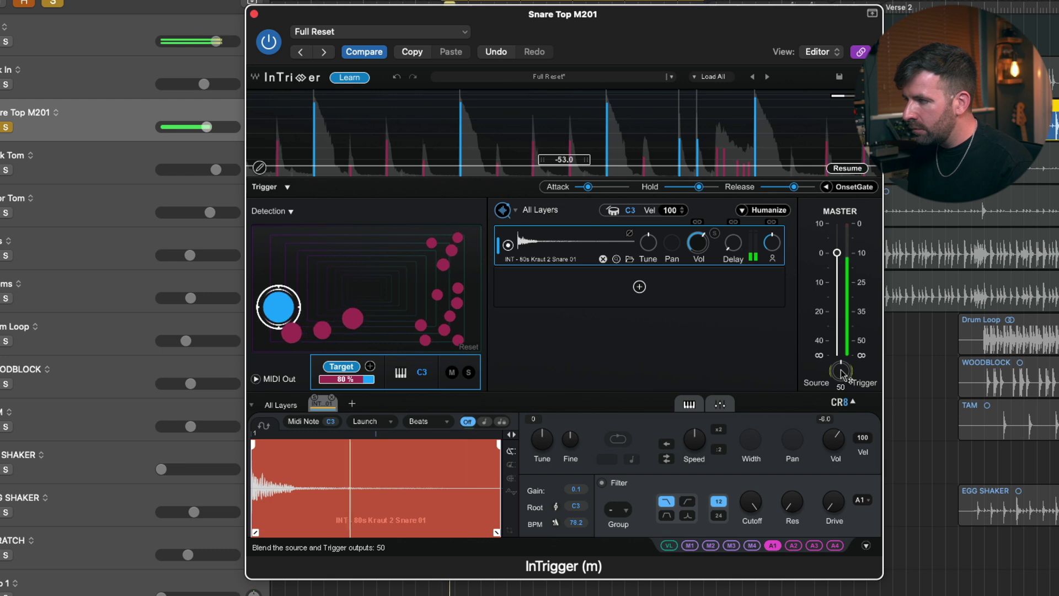
Shift the master blend towards Trigger and raise the snare layer's volume to 4.0, resuming the trigger graph
{"action": "double_click", "coordinate": [841, 374]}
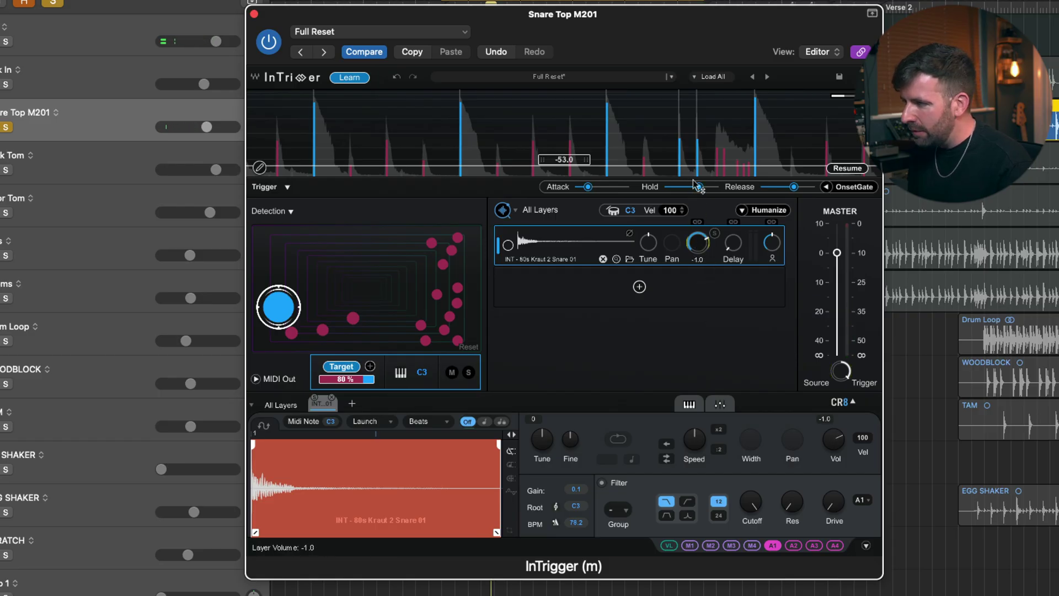
{"action": "mouse_move", "coordinate": [698, 243]}
{"action": "left_mouse_down"}
{"action": "mouse_move", "coordinate": [701, 226]}
{"action": "mouse_move", "coordinate": [705, 246]}
{"action": "left_mouse_up"}
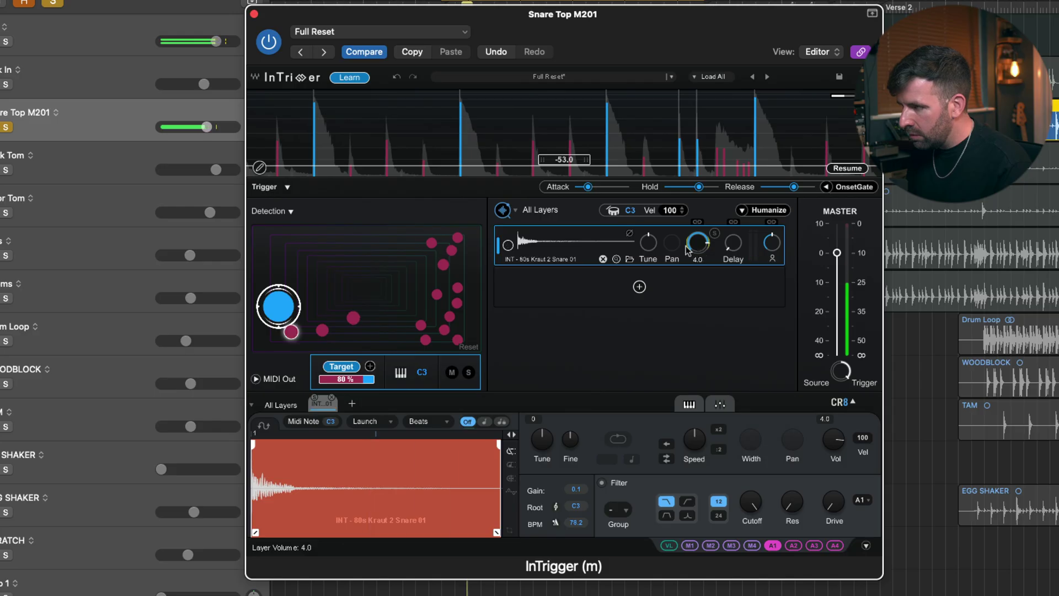
{"action": "left_click", "coordinate": [855, 170]}
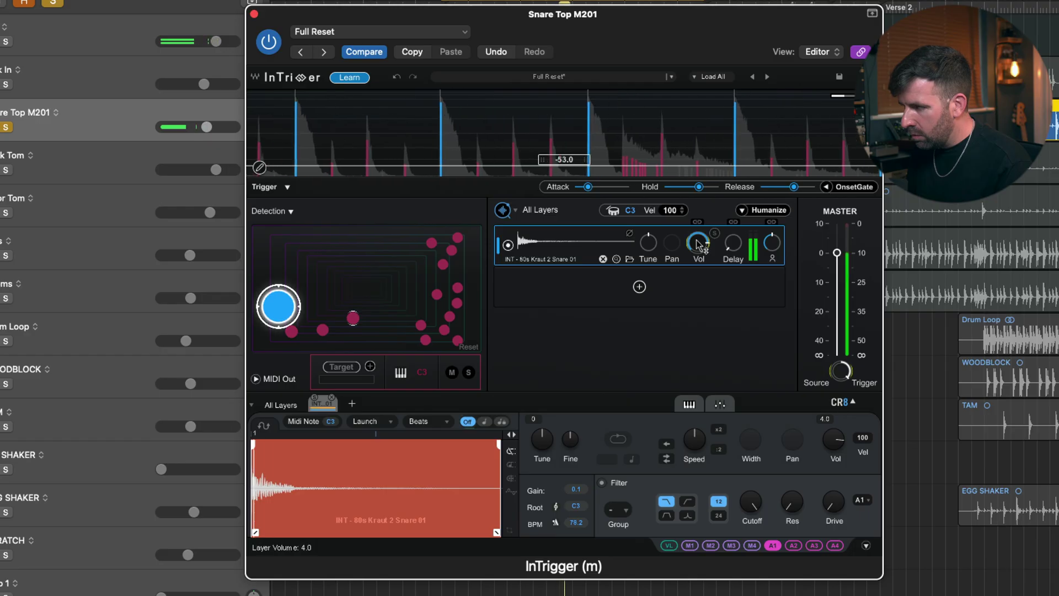
Set the snare layer's volume to 5.2 and try a Tune of -4 before returning it to 0
{"action": "left_click_drag", "start_coordinate": [699, 243], "coordinate": [704, 241]}
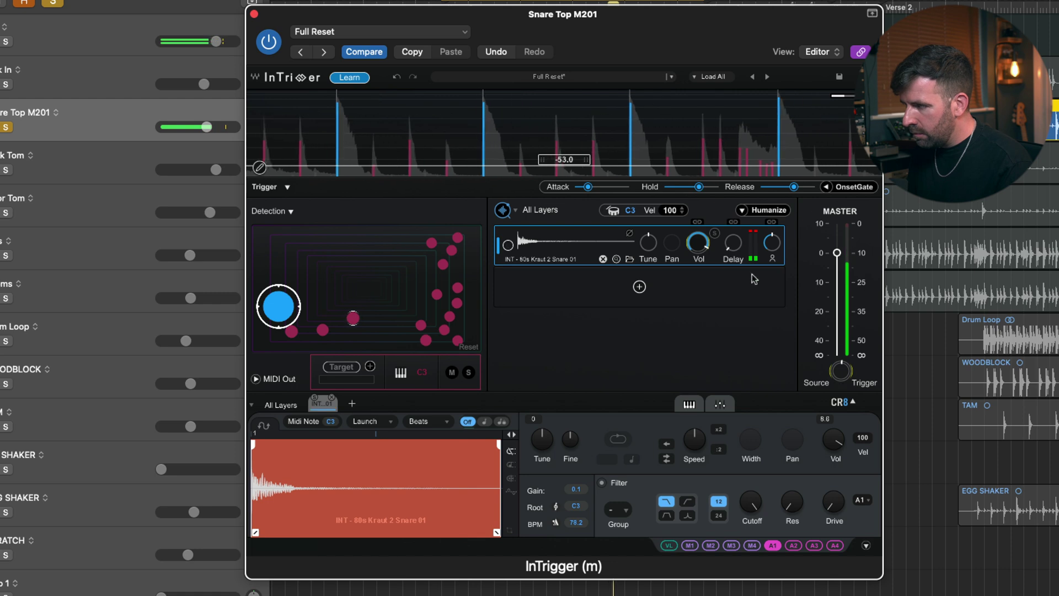
{"action": "left_click_drag", "start_coordinate": [698, 245], "coordinate": [698, 259]}
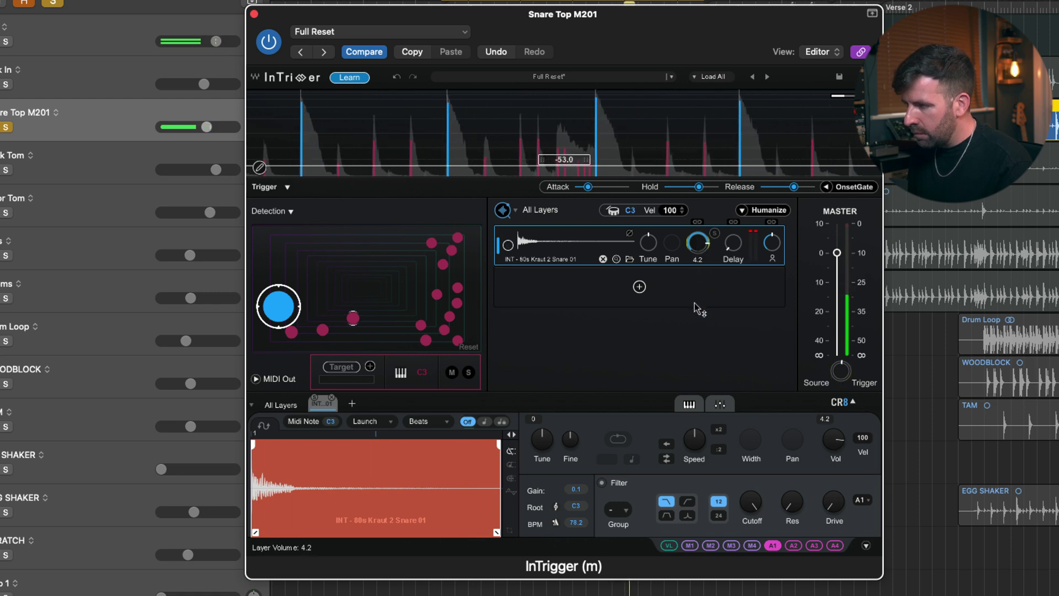
{"action": "left_click_drag", "start_coordinate": [700, 309], "coordinate": [698, 306]}
{"action": "left_click_drag", "start_coordinate": [712, 238], "coordinate": [711, 235]}
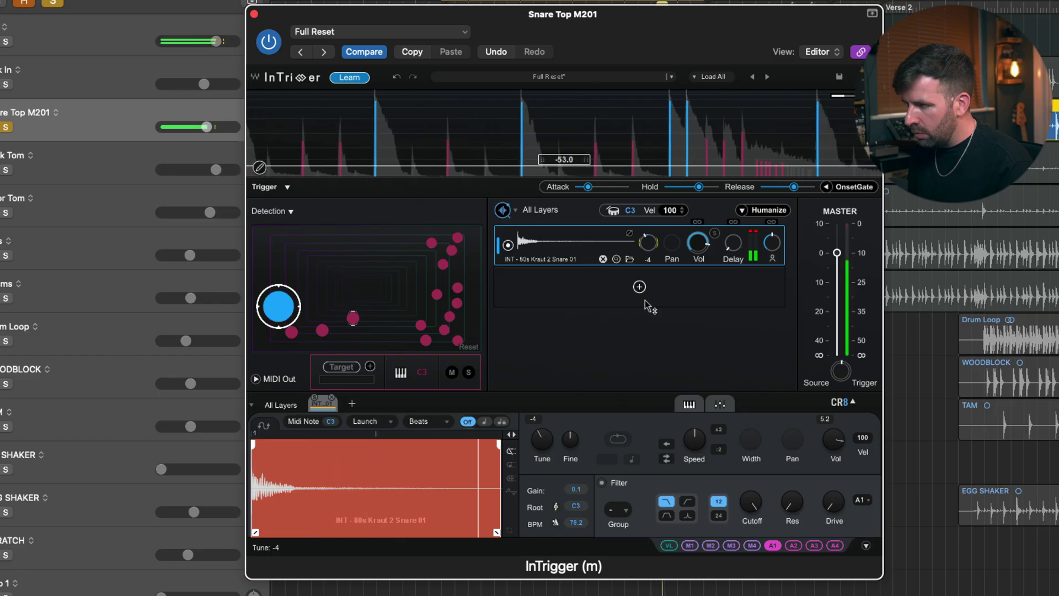
{"action": "left_click_drag", "start_coordinate": [644, 300], "coordinate": [632, 204]}
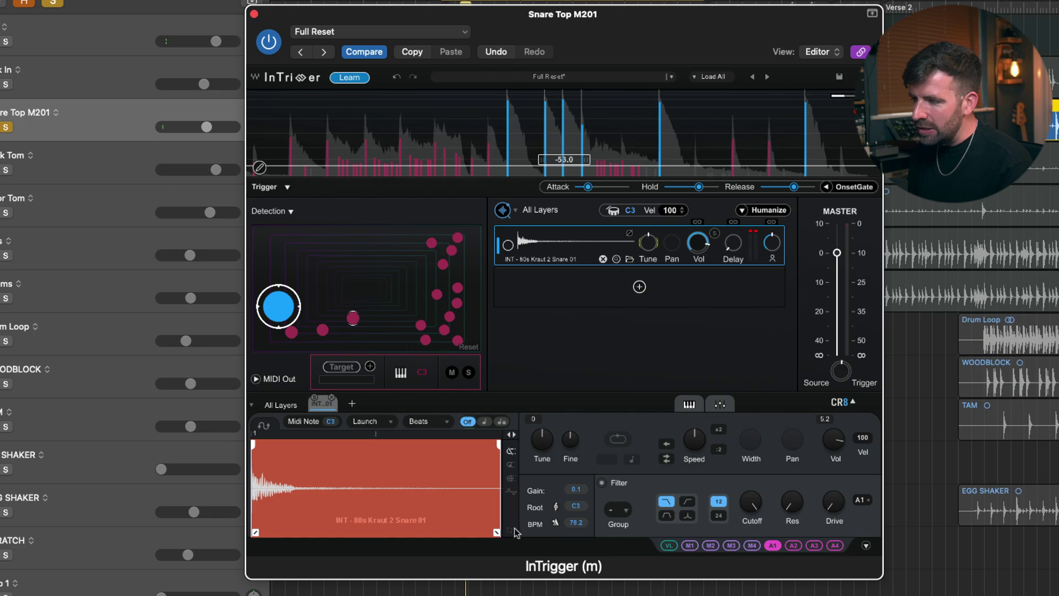
Trim the snare sample's end to about two thirds of its length and add a long fade-out over the tail
{"action": "mouse_move", "coordinate": [497, 535]}
{"action": "left_mouse_down"}
{"action": "mouse_move", "coordinate": [326, 535]}
{"action": "mouse_move", "coordinate": [498, 534]}
{"action": "left_mouse_up"}
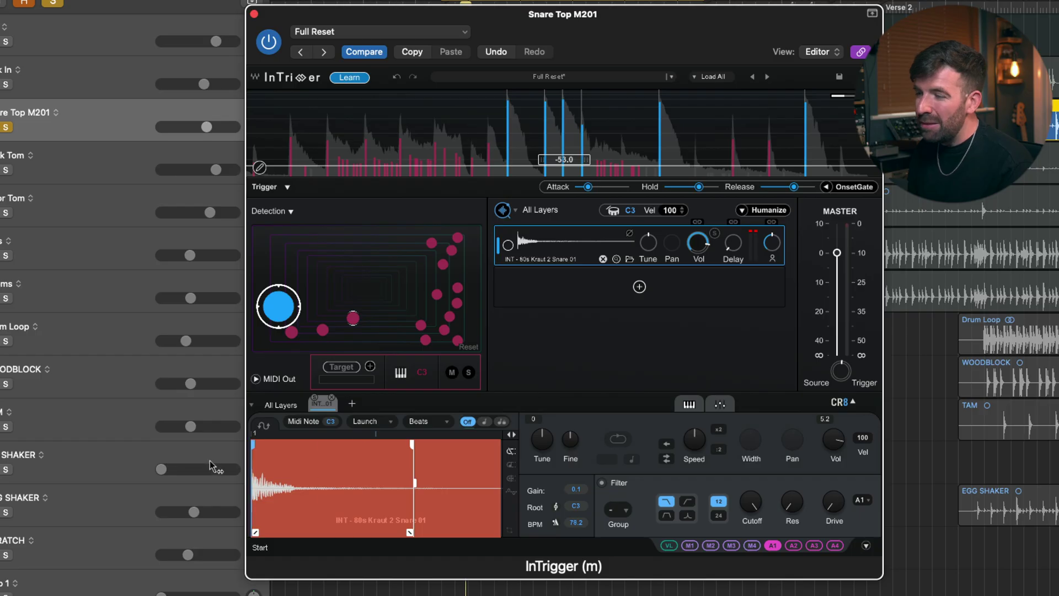
{"action": "key", "text": "space"}
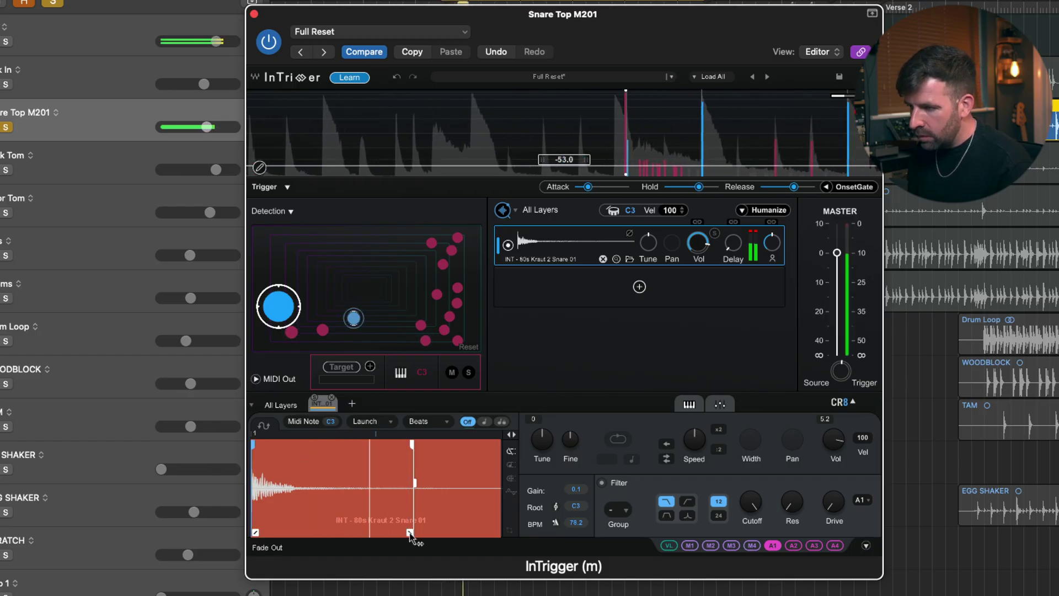
{"action": "left_click_drag", "start_coordinate": [409, 532], "coordinate": [293, 533]}
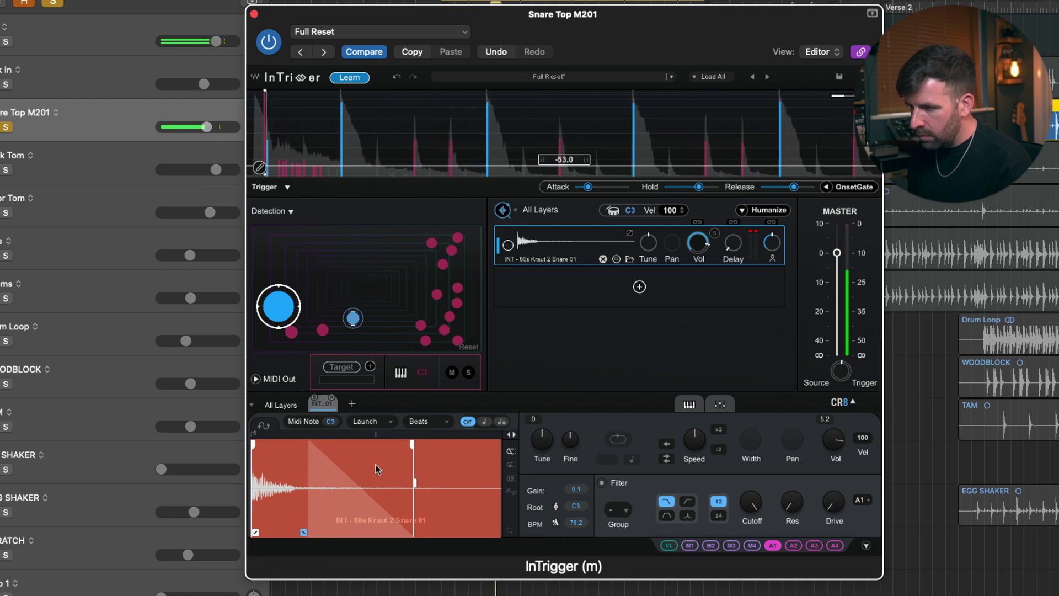
Shorten the snare sample's end to a little over half of its length and set Tune to -1
{"action": "left_click_drag", "start_coordinate": [413, 444], "coordinate": [397, 445]}
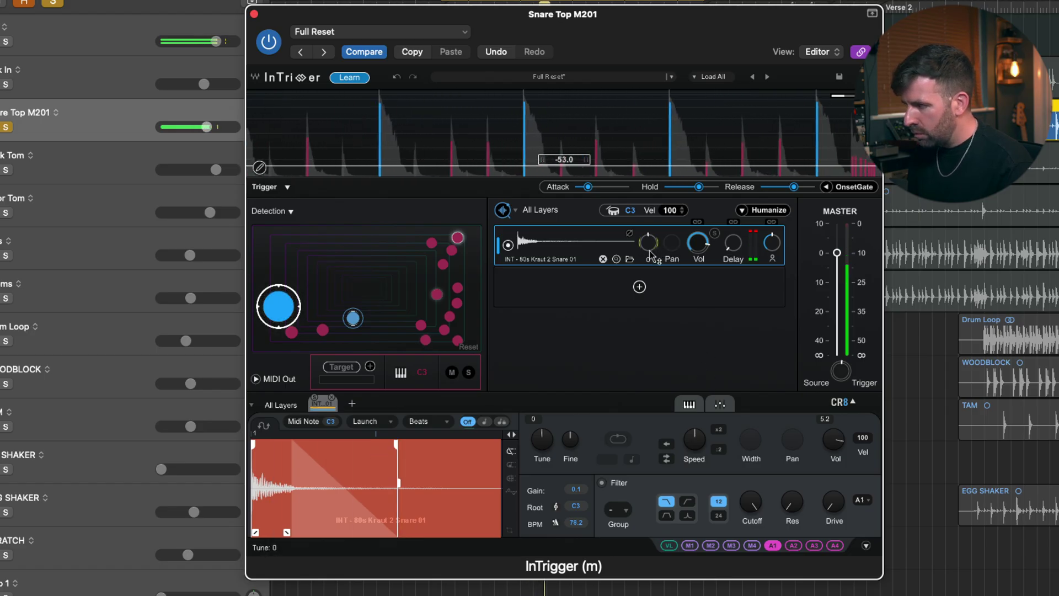
{"action": "scroll", "coordinate": [650, 255], "scroll_direction": "down", "scroll_amount": 1}
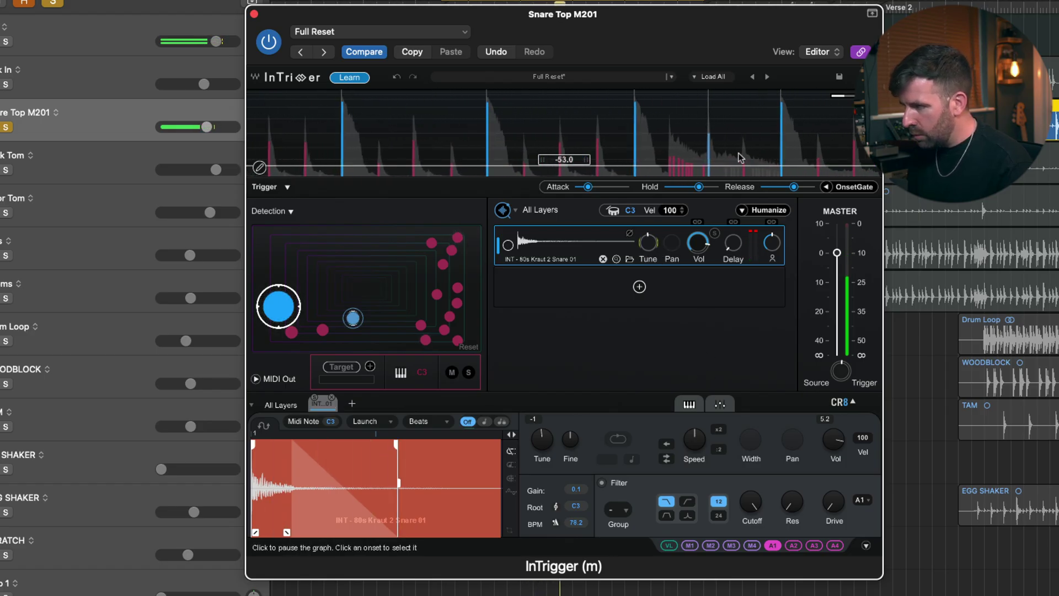
Play the track, exclude the falsely triggered onset in the trigger graph and resume the graph
{"action": "key", "text": "space"}
{"action": "left_click", "coordinate": [707, 143]}
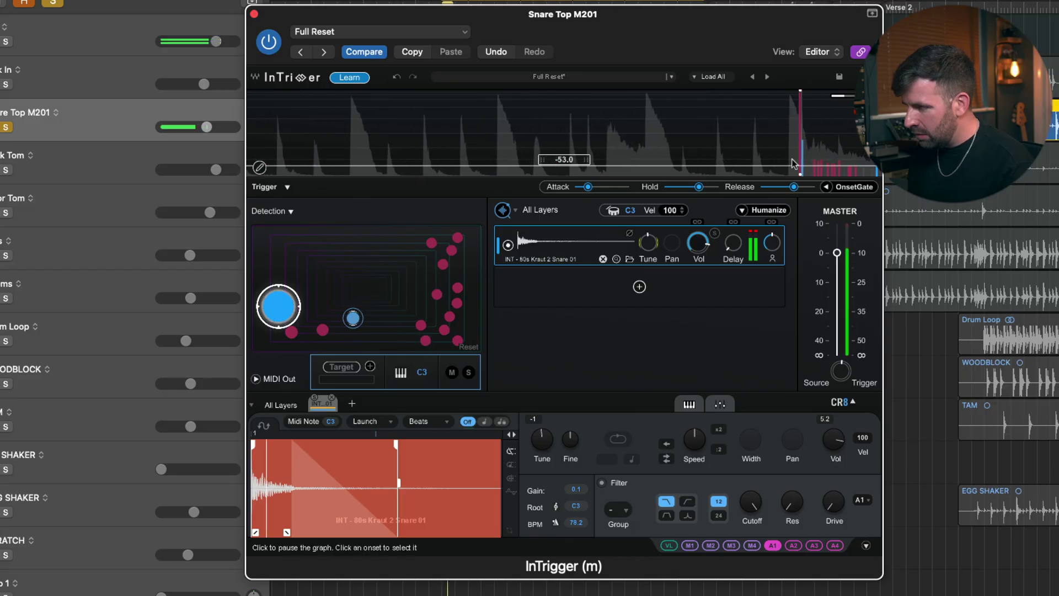
{"action": "left_click", "coordinate": [758, 147]}
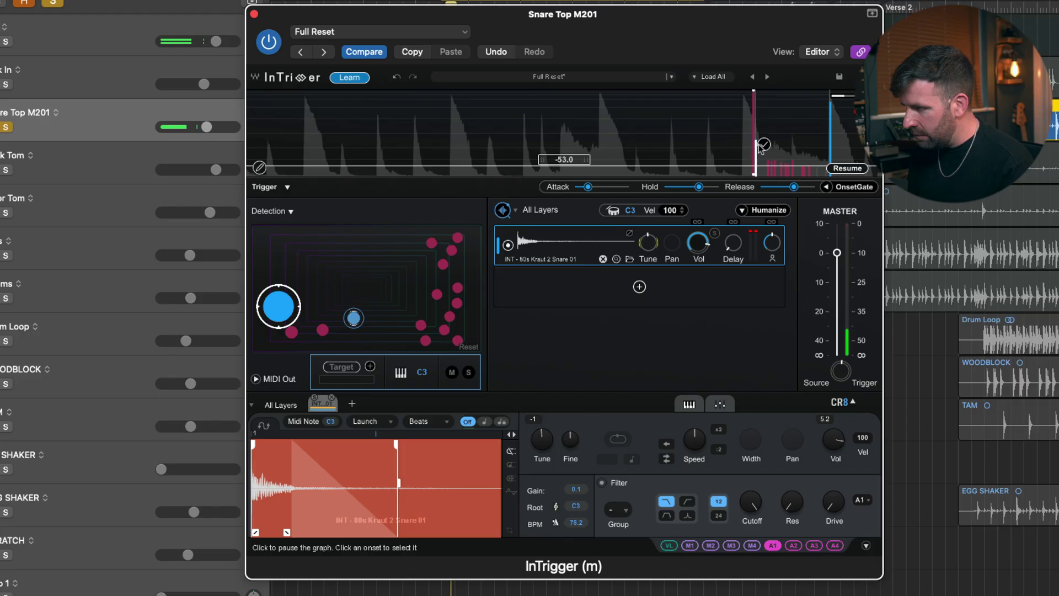
{"action": "left_click", "coordinate": [848, 168]}
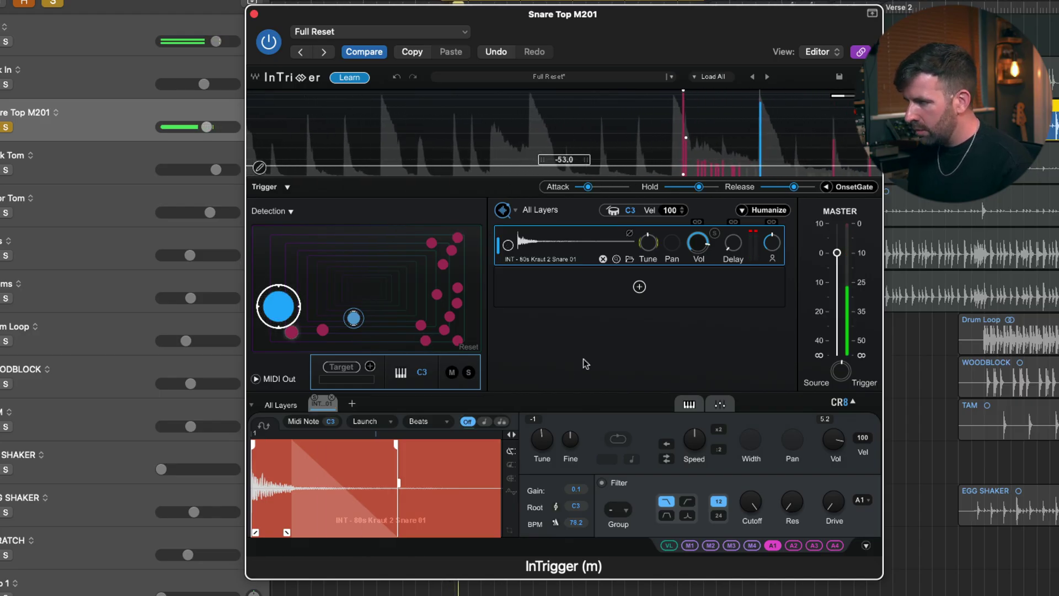
Take Snare Top M201 out of solo and set the snare layer's volume to 2.3 against the full kit, resuming the trigger graph
{"action": "left_click_drag", "start_coordinate": [698, 242], "coordinate": [698, 277]}
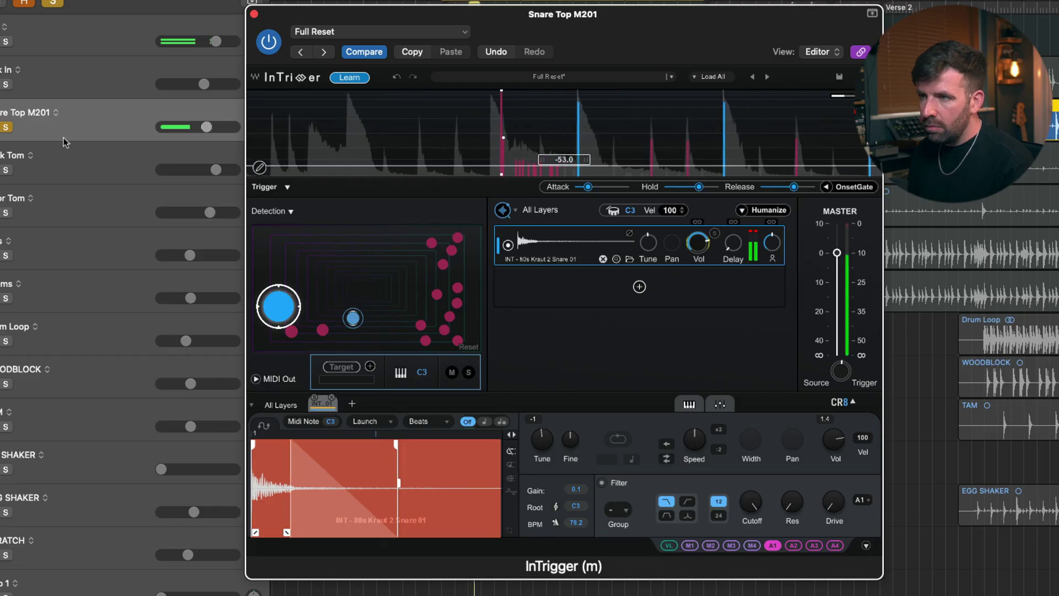
{"action": "left_click", "coordinate": [143, 138]}
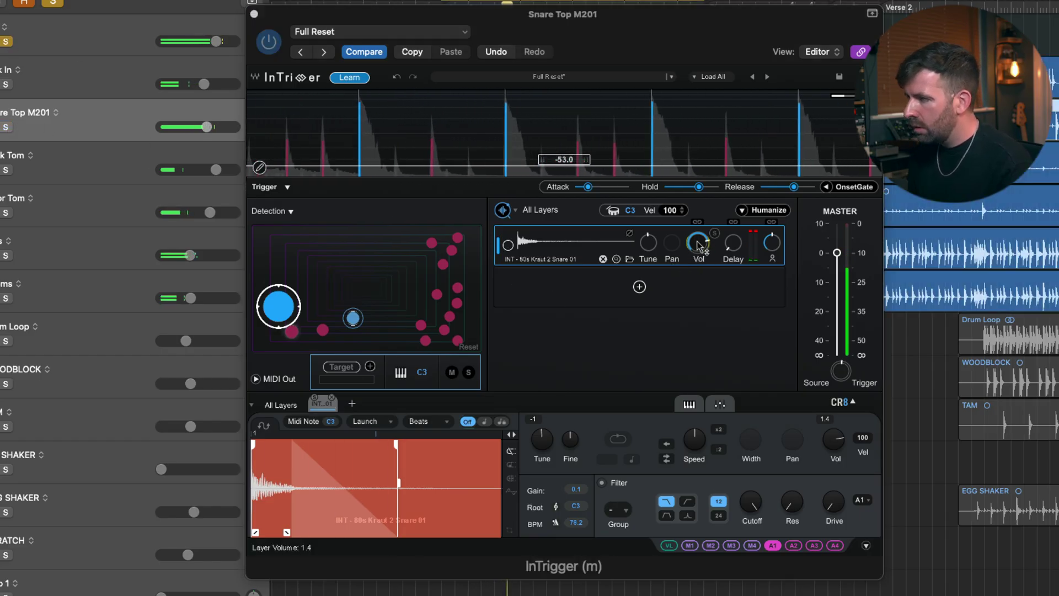
{"action": "left_click_drag", "start_coordinate": [698, 257], "coordinate": [696, 222]}
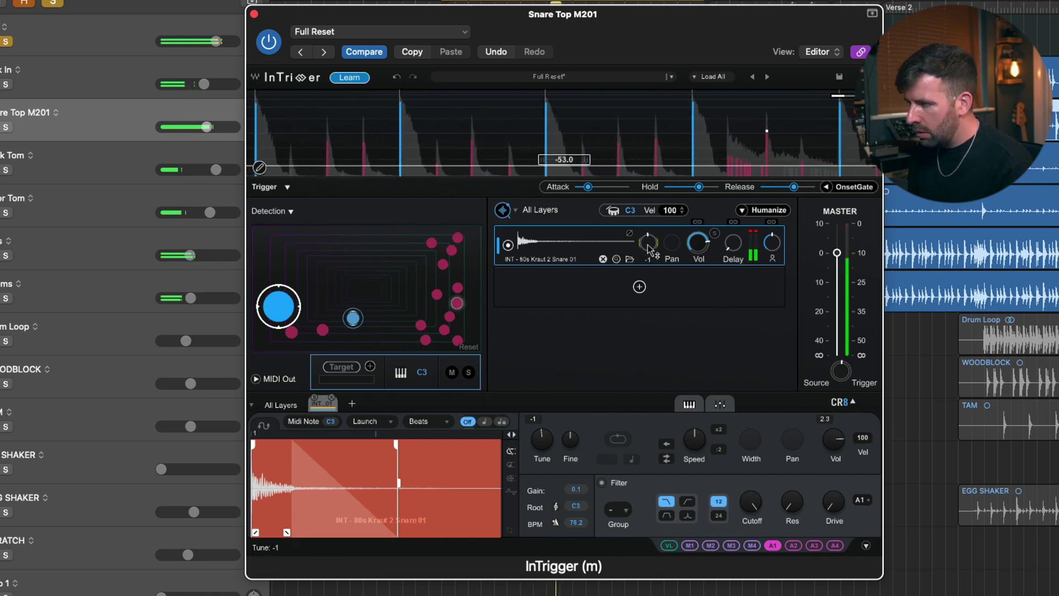
{"action": "left_click_drag", "start_coordinate": [649, 246], "coordinate": [652, 242]}
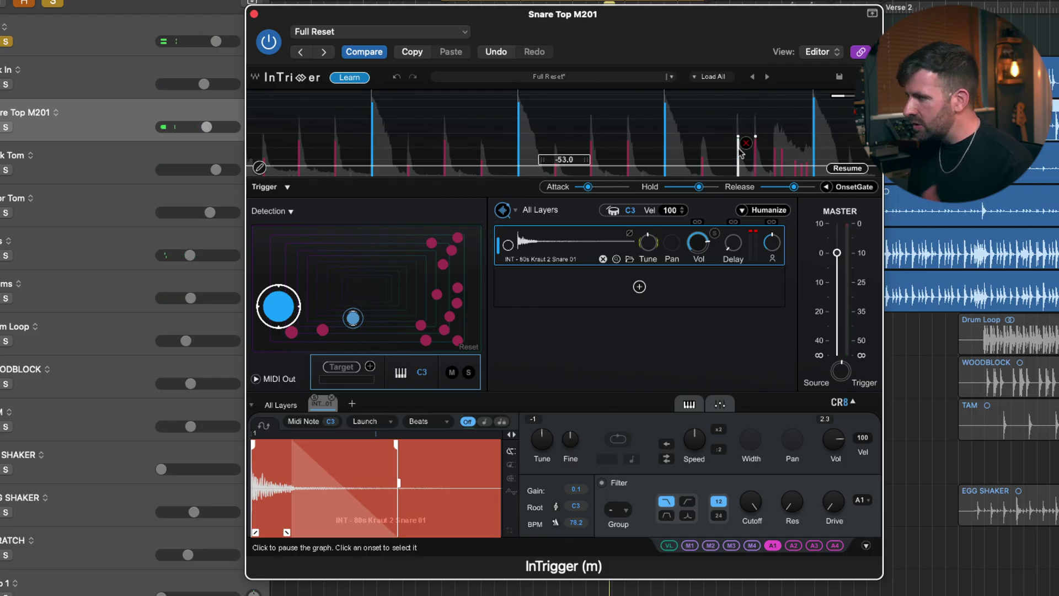
{"action": "left_click", "coordinate": [844, 168]}
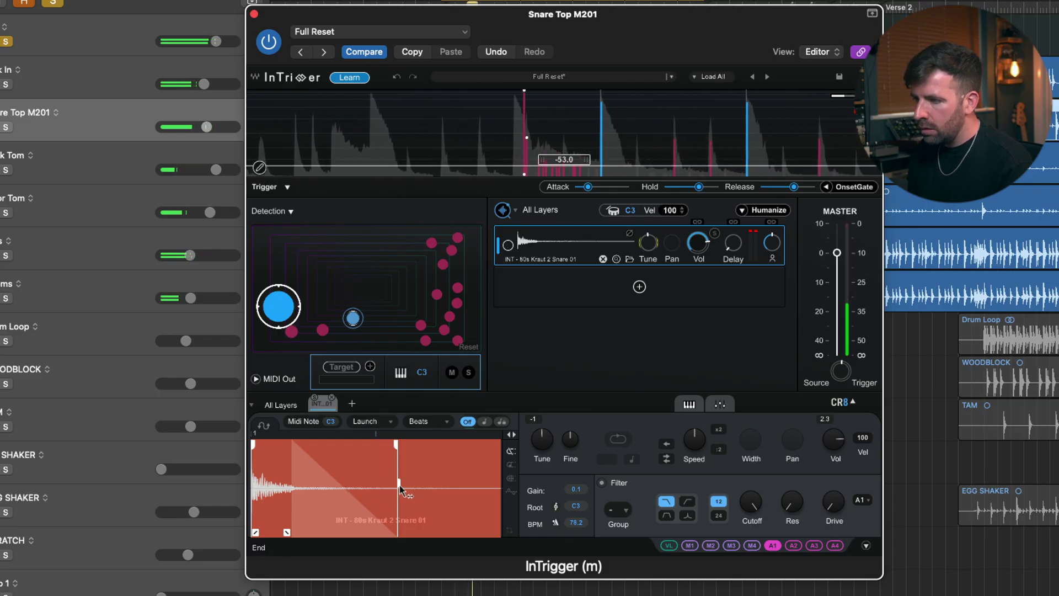
Extend the snare sample's end to about three quarters of its length and start the fade-out at about a quarter
{"action": "left_click_drag", "start_coordinate": [399, 484], "coordinate": [467, 490]}
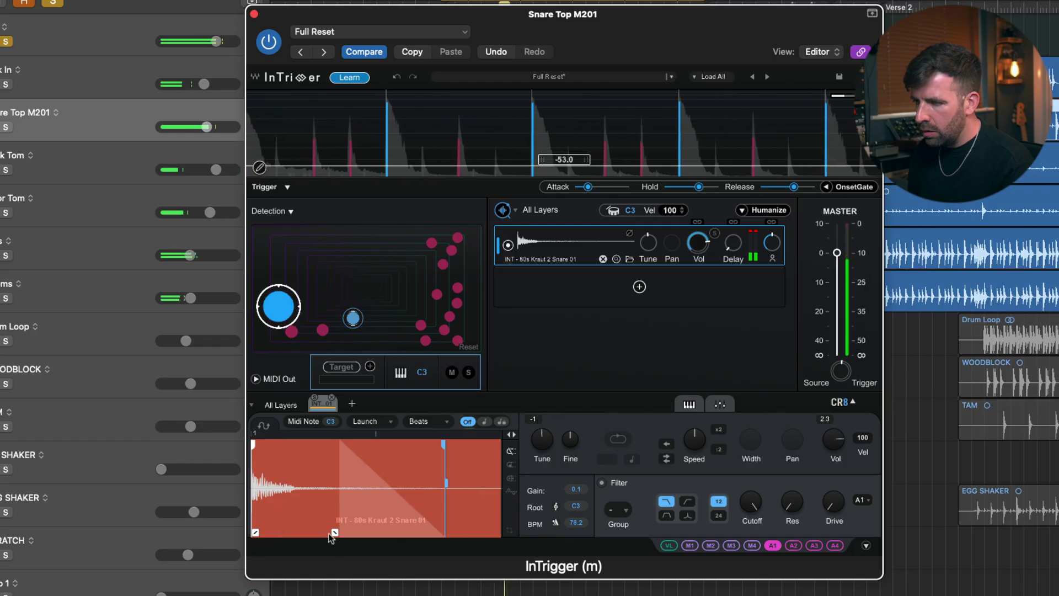
{"action": "mouse_move", "coordinate": [332, 532]}
{"action": "left_mouse_down"}
{"action": "mouse_move", "coordinate": [294, 532]}
{"action": "mouse_move", "coordinate": [315, 532]}
{"action": "left_mouse_up"}
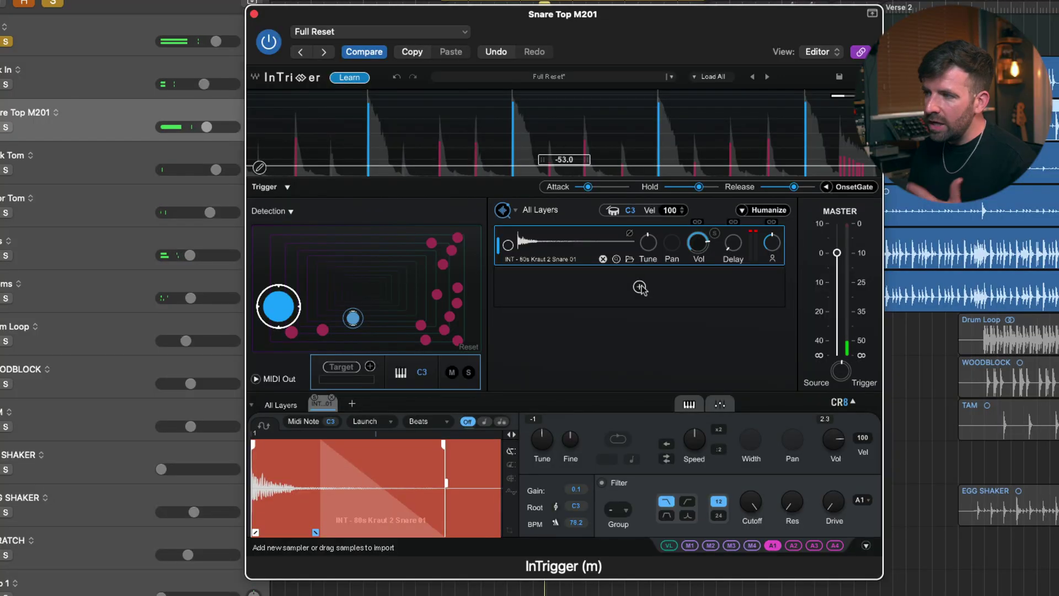
Add a second sampler layer and open COSMOS for it, showing all acoustic snare samples instead of favourites only
{"action": "left_click", "coordinate": [641, 288]}
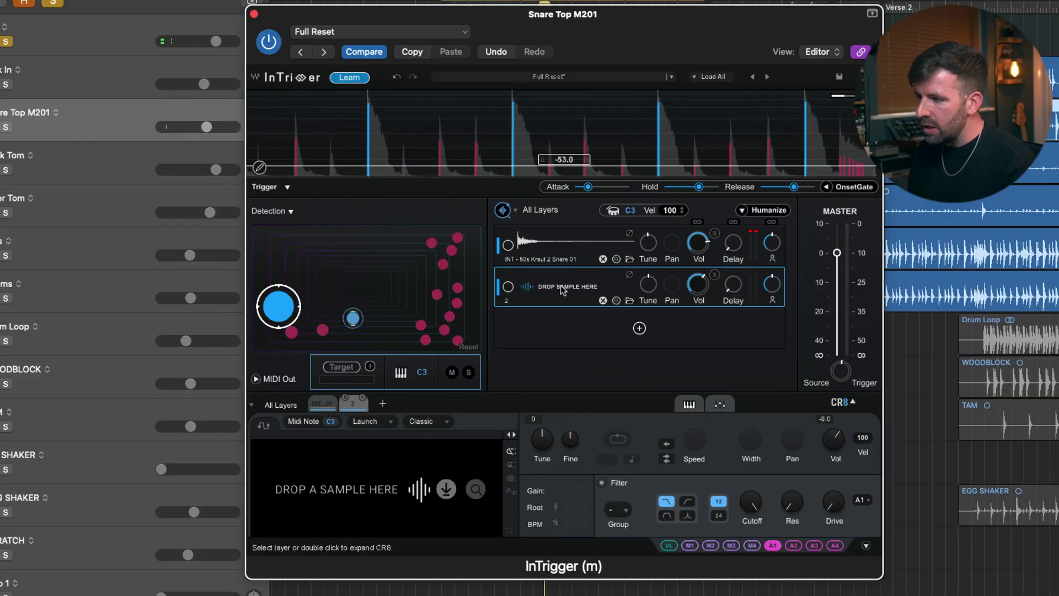
{"action": "left_click", "coordinate": [476, 489]}
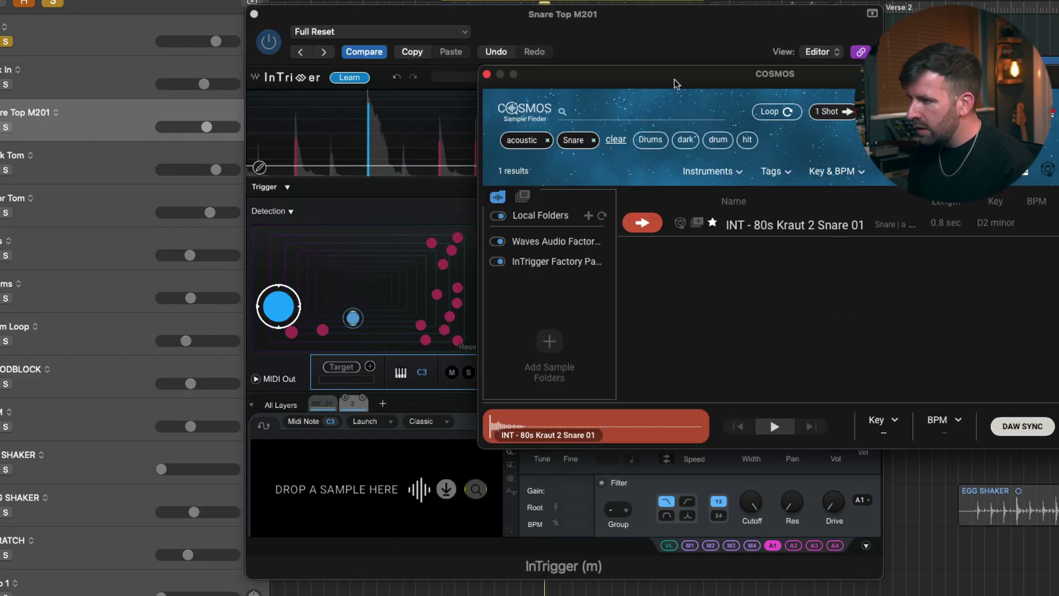
{"action": "left_click", "coordinate": [671, 87]}
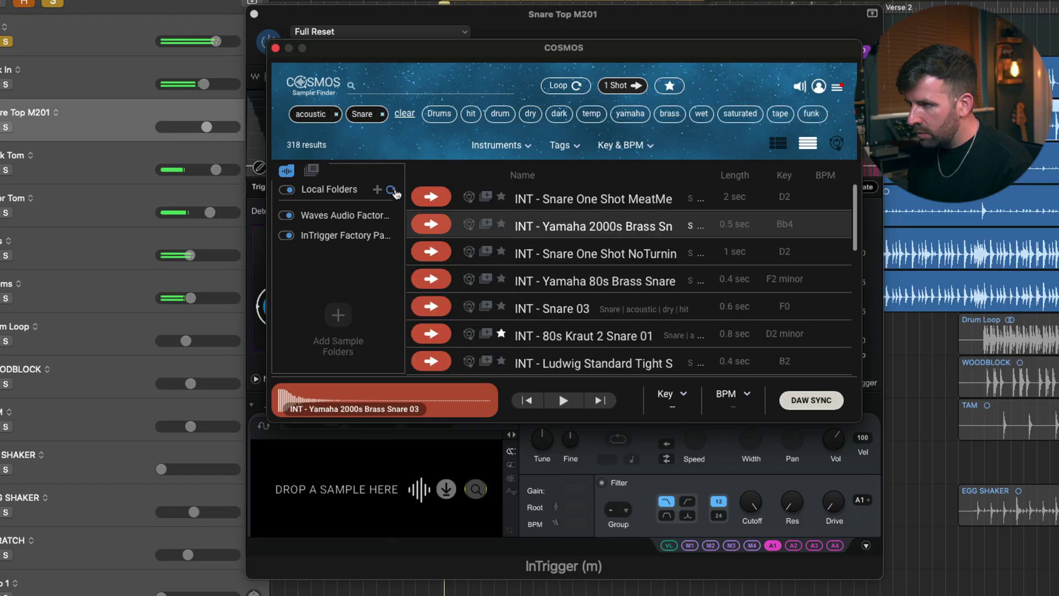
Audition the first five listed snare samples, load INT - Snare One Shot MeatMedium into the second layer and close COSMOS
{"action": "left_click", "coordinate": [429, 197]}
{"action": "left_click", "coordinate": [431, 224]}
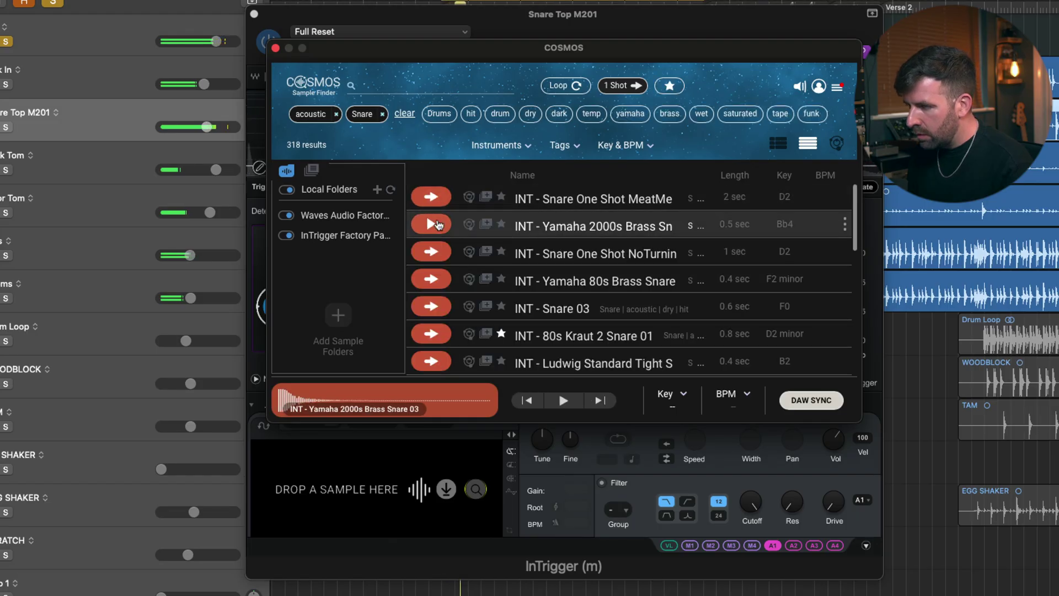
{"action": "left_click", "coordinate": [432, 253]}
{"action": "left_click", "coordinate": [431, 279]}
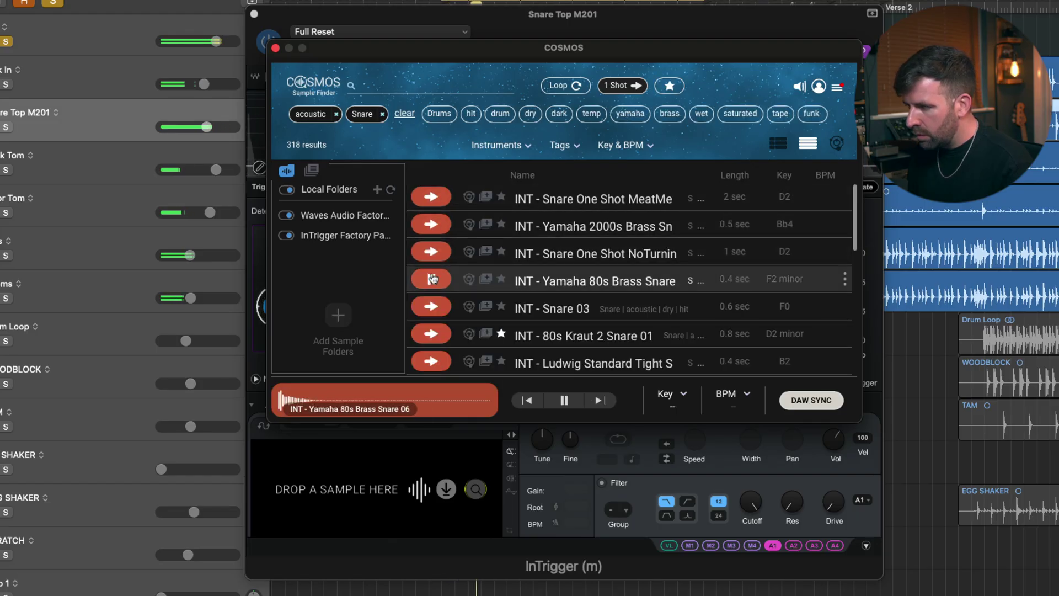
{"action": "left_click", "coordinate": [435, 301]}
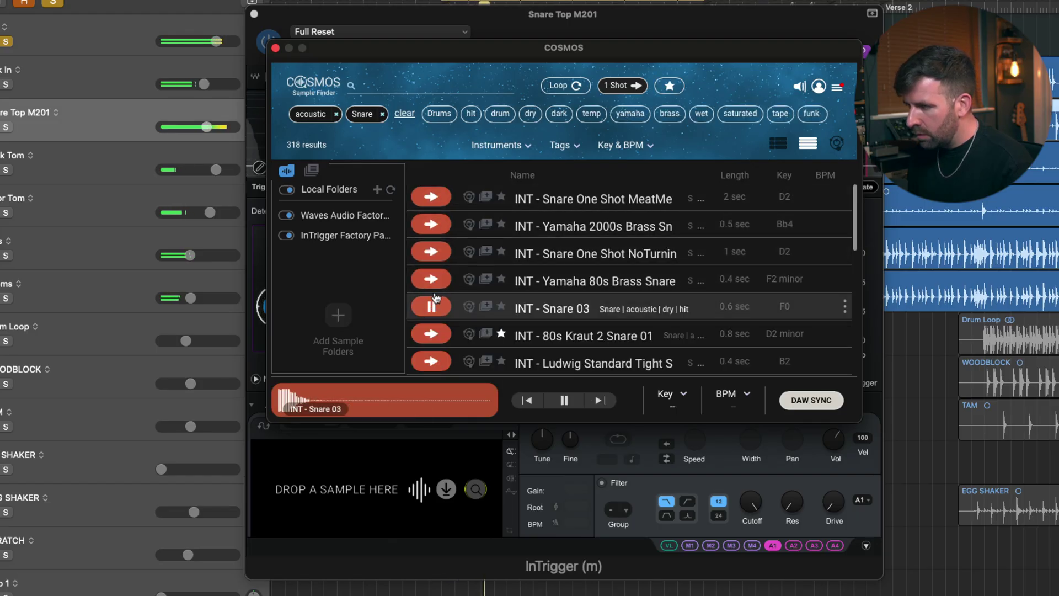
{"action": "left_click", "coordinate": [432, 252]}
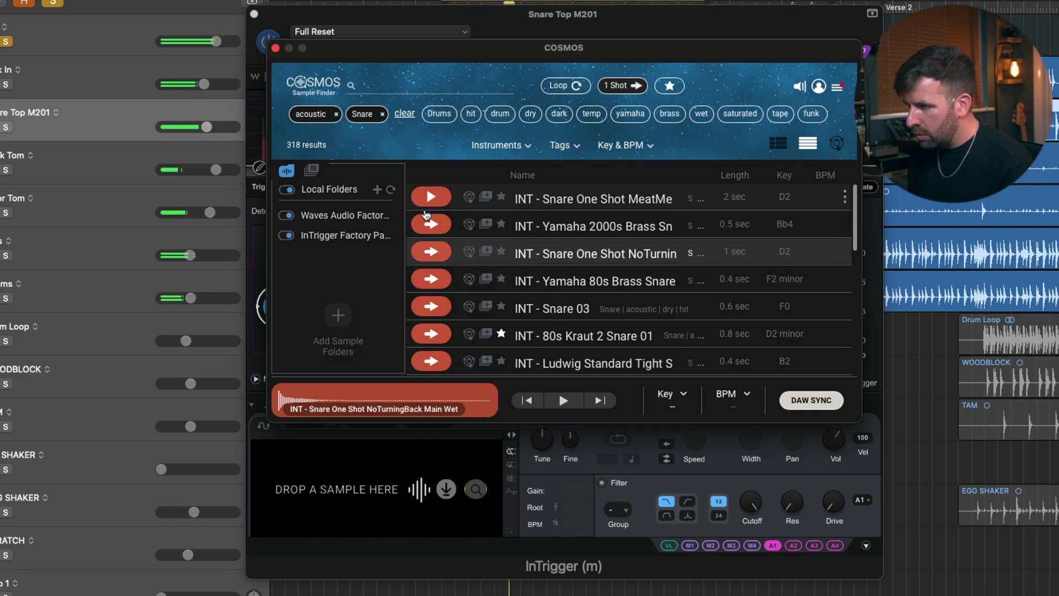
{"action": "left_click", "coordinate": [436, 197]}
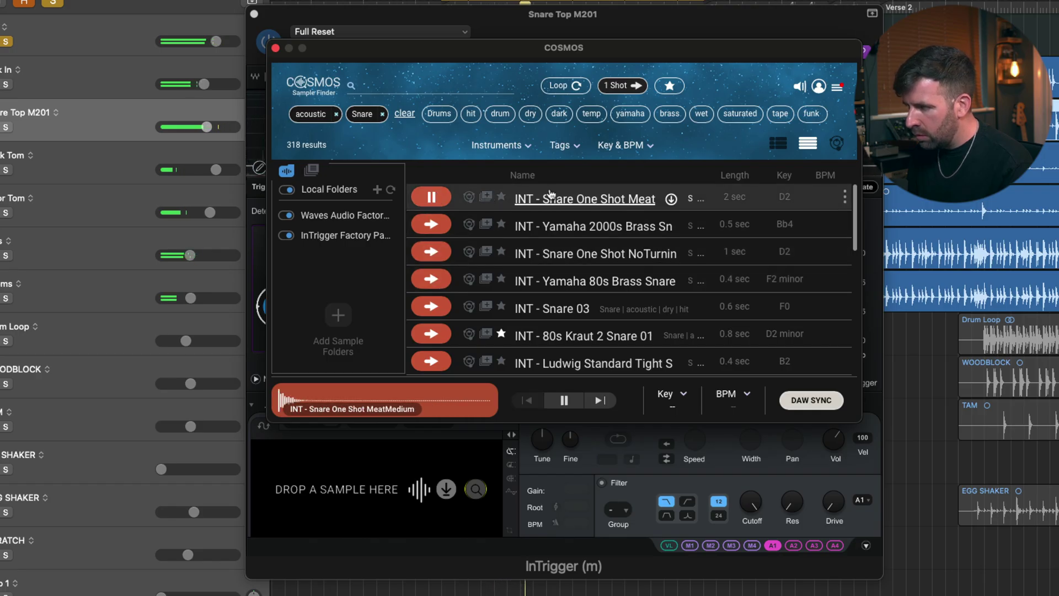
{"action": "left_click_drag", "start_coordinate": [362, 467], "coordinate": [356, 459]}
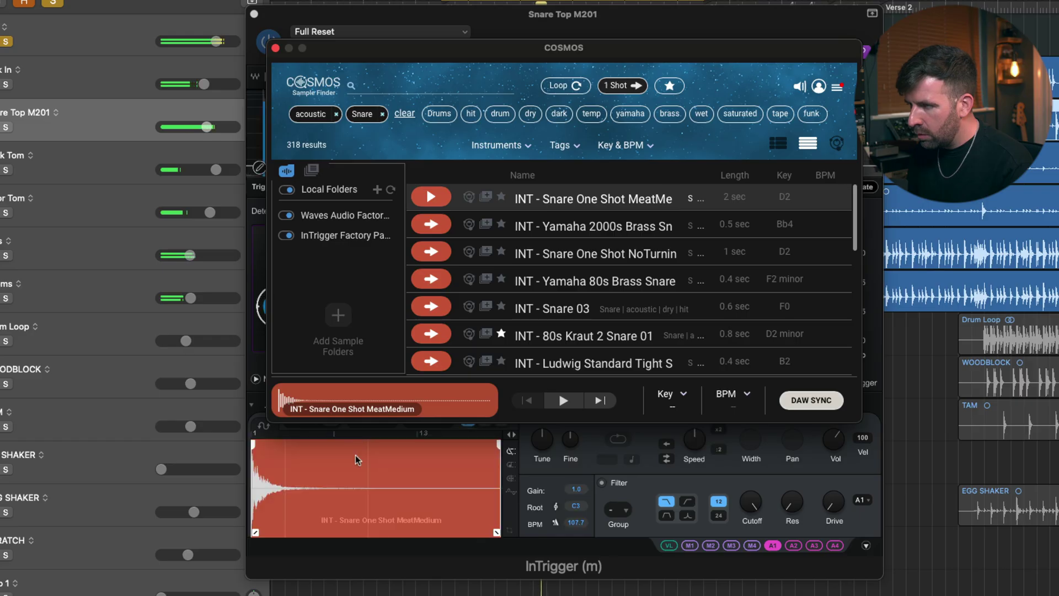
{"action": "left_click", "coordinate": [276, 49]}
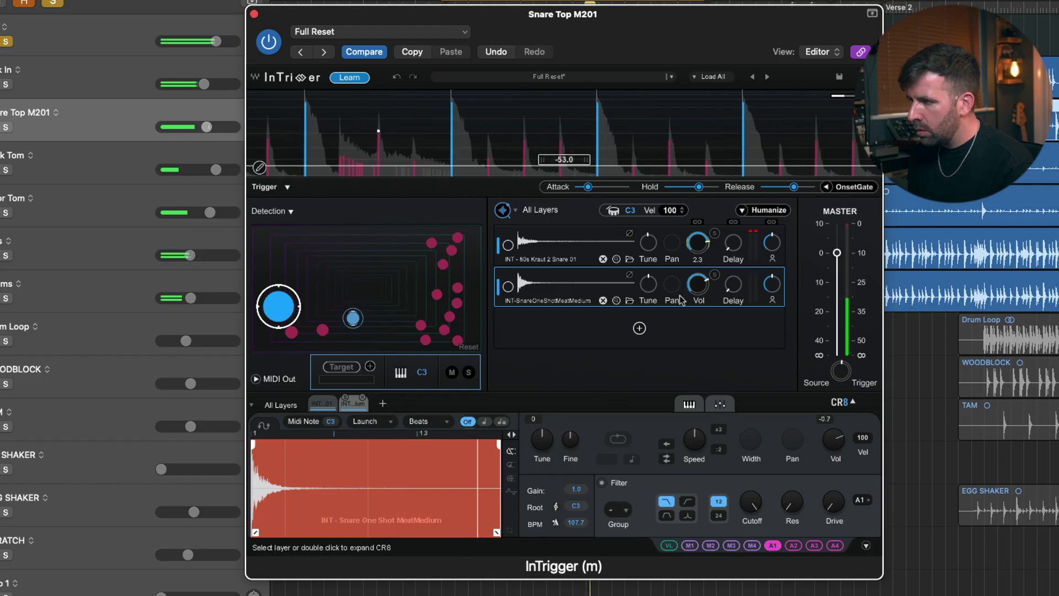
Set the MeatMedium layer's Tune to 1 and its volume to -8.6
{"action": "left_click_drag", "start_coordinate": [649, 285], "coordinate": [655, 282]}
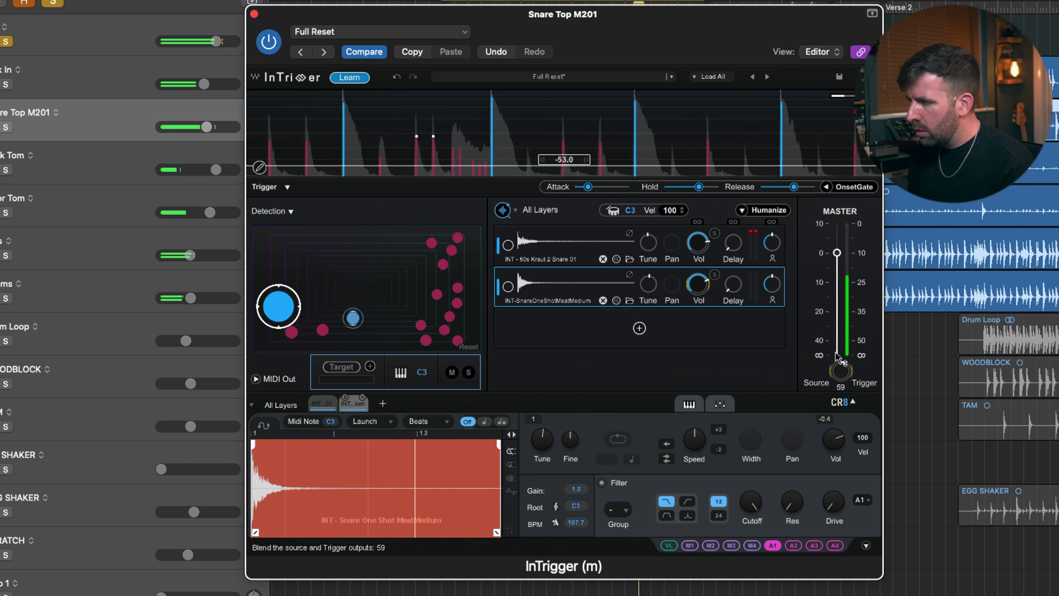
{"action": "left_click_drag", "start_coordinate": [698, 284], "coordinate": [703, 369]}
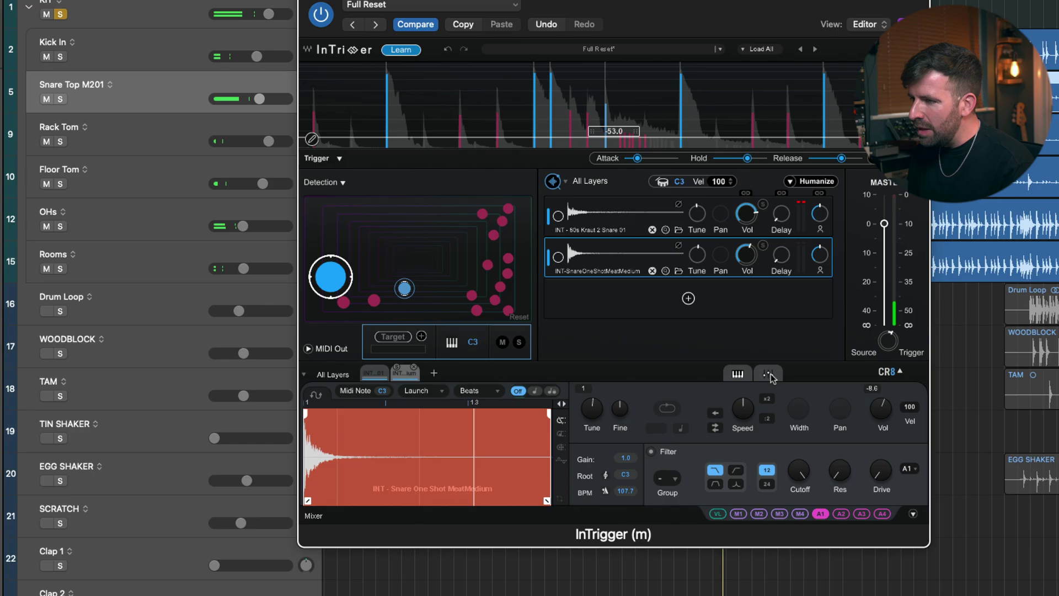
Try flipping the phase of both snare layers in the CR8 mixer and look over their keyboard zones
{"action": "left_click", "coordinate": [769, 374]}
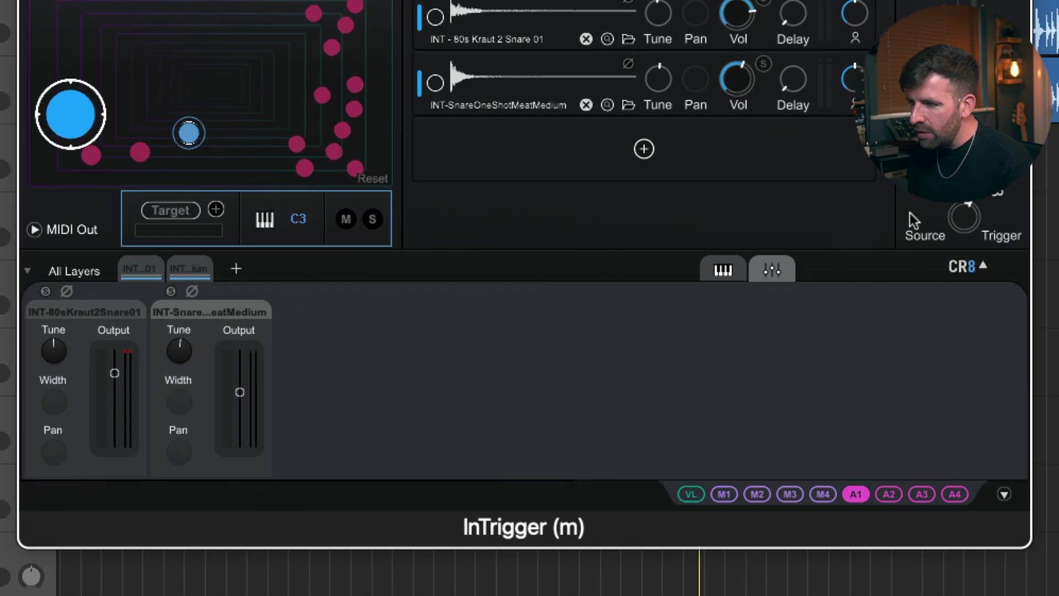
{"action": "left_click", "coordinate": [192, 291]}
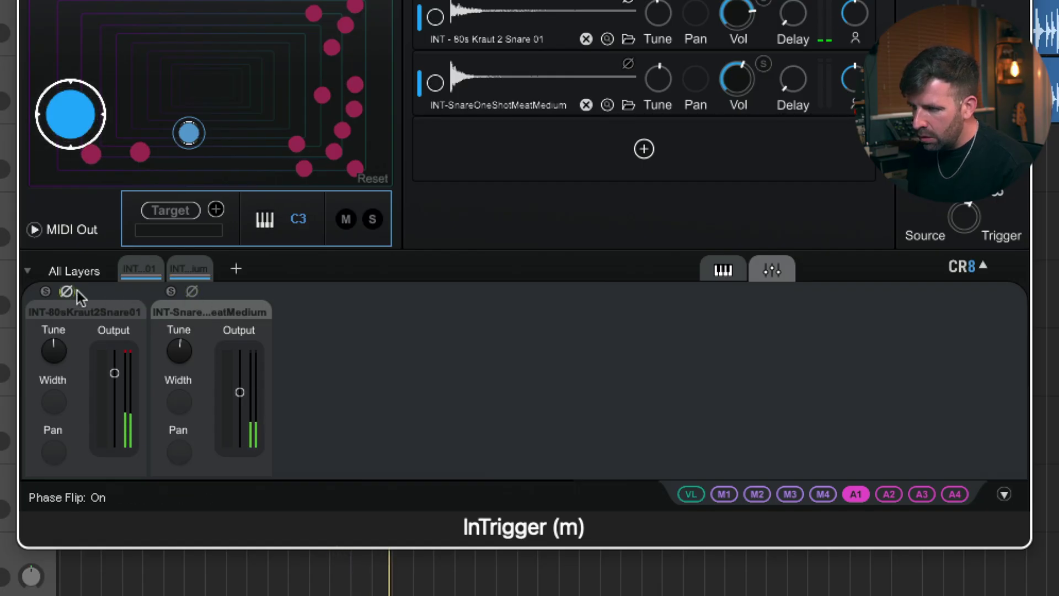
{"action": "left_click", "coordinate": [191, 291]}
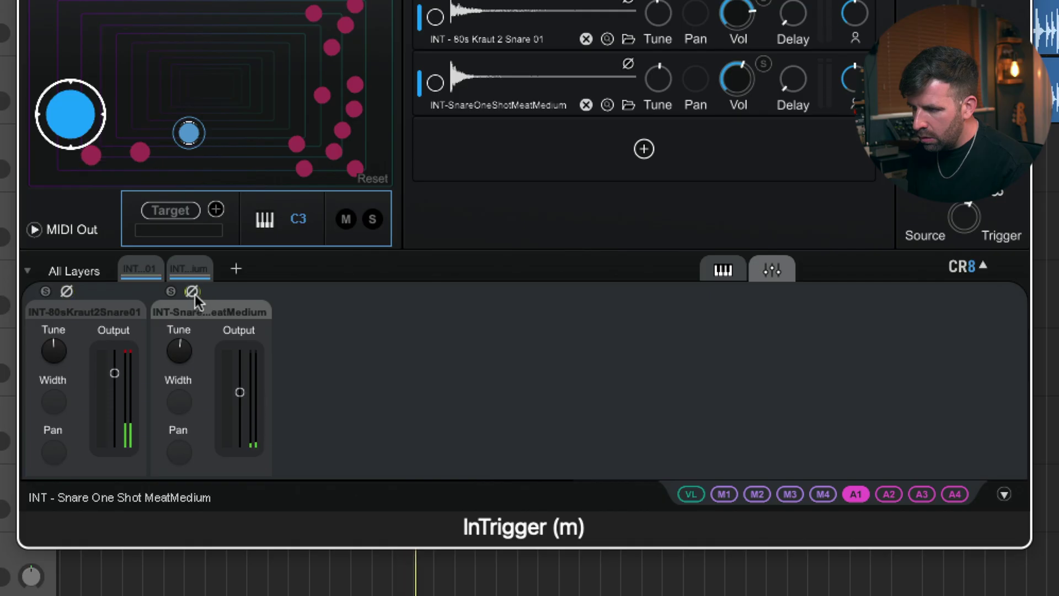
{"action": "left_click", "coordinate": [67, 291]}
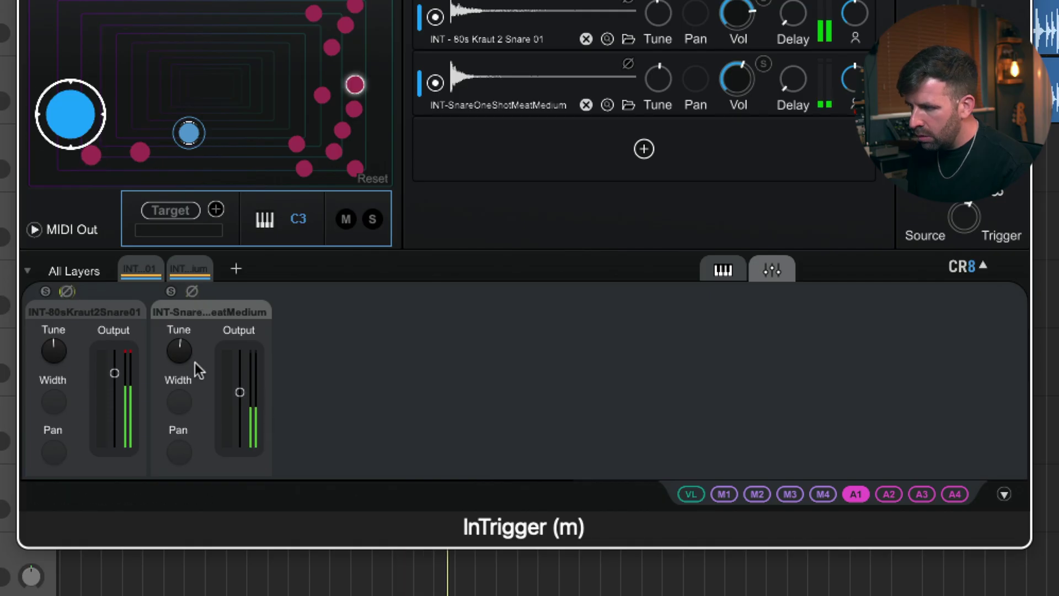
{"action": "left_click", "coordinate": [722, 271]}
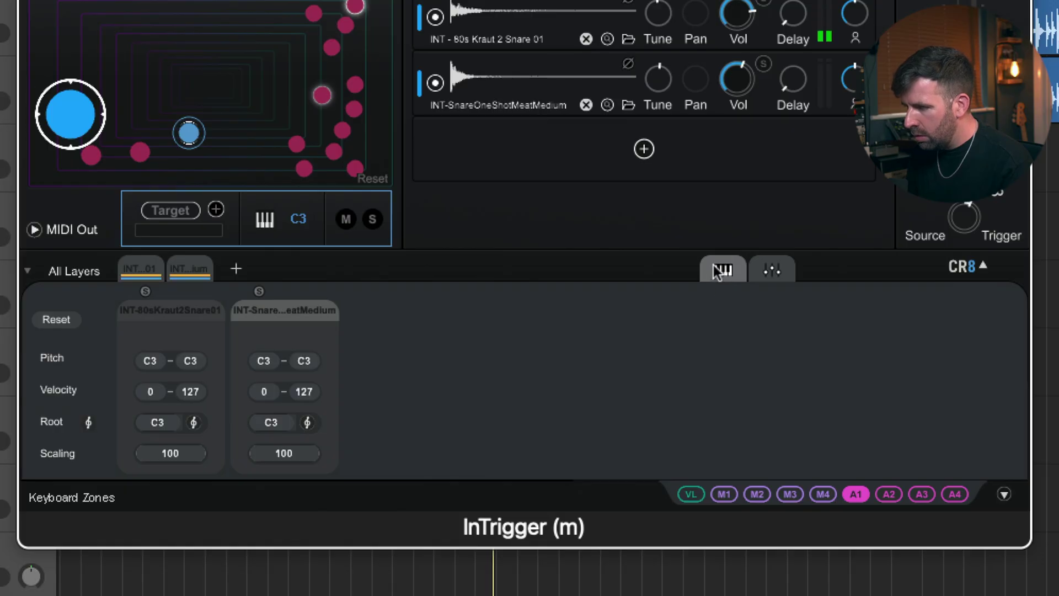
{"action": "left_click", "coordinate": [773, 270]}
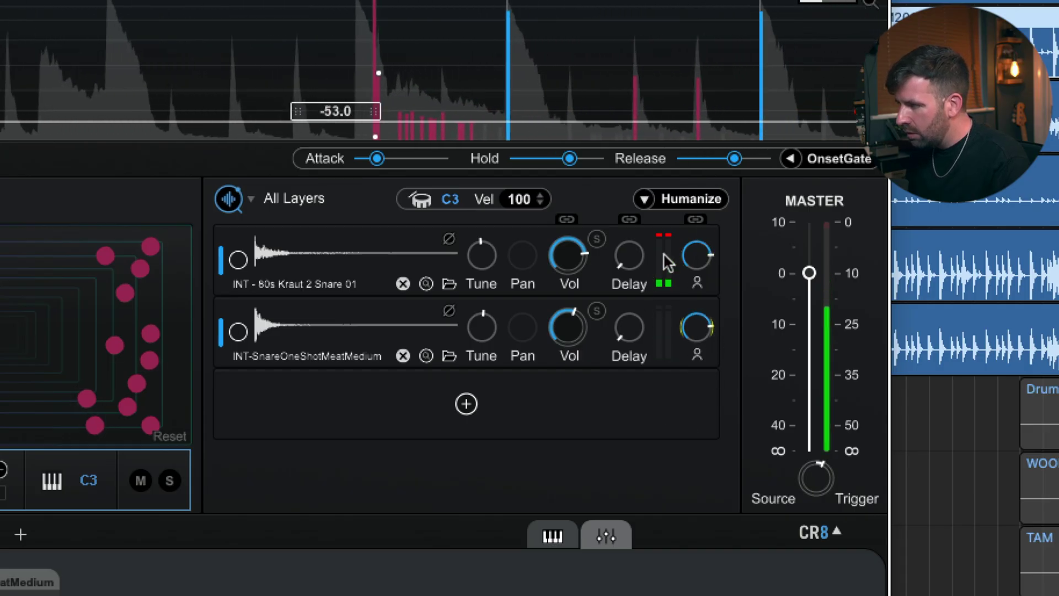
Expand the Humanize options and sweep the amount next to Random from 97 down to 3 and back up
{"action": "left_click", "coordinate": [644, 200]}
{"action": "mouse_move", "coordinate": [613, 202]}
{"action": "left_mouse_down"}
{"action": "mouse_move", "coordinate": [572, 211]}
{"action": "mouse_move", "coordinate": [610, 211]}
{"action": "left_mouse_up"}
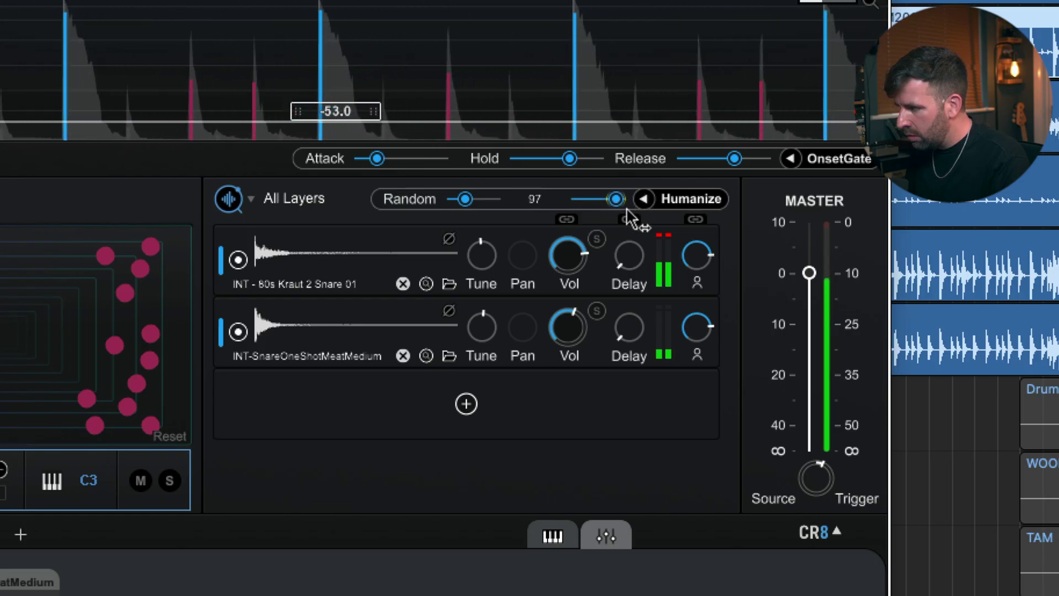
{"action": "left_click_drag", "start_coordinate": [603, 212], "coordinate": [557, 218]}
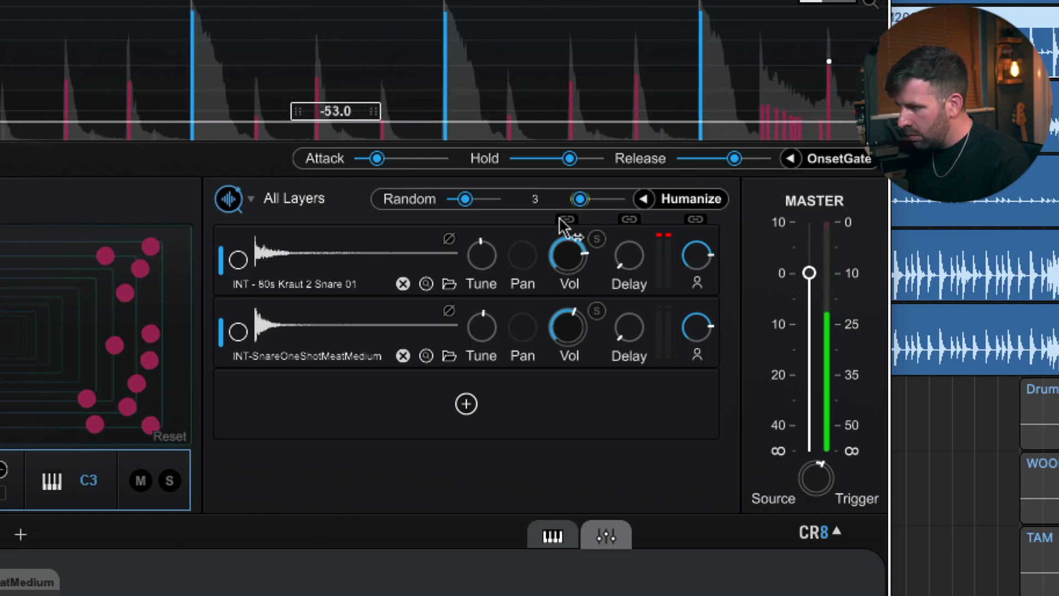
{"action": "left_click_drag", "start_coordinate": [558, 217], "coordinate": [636, 217]}
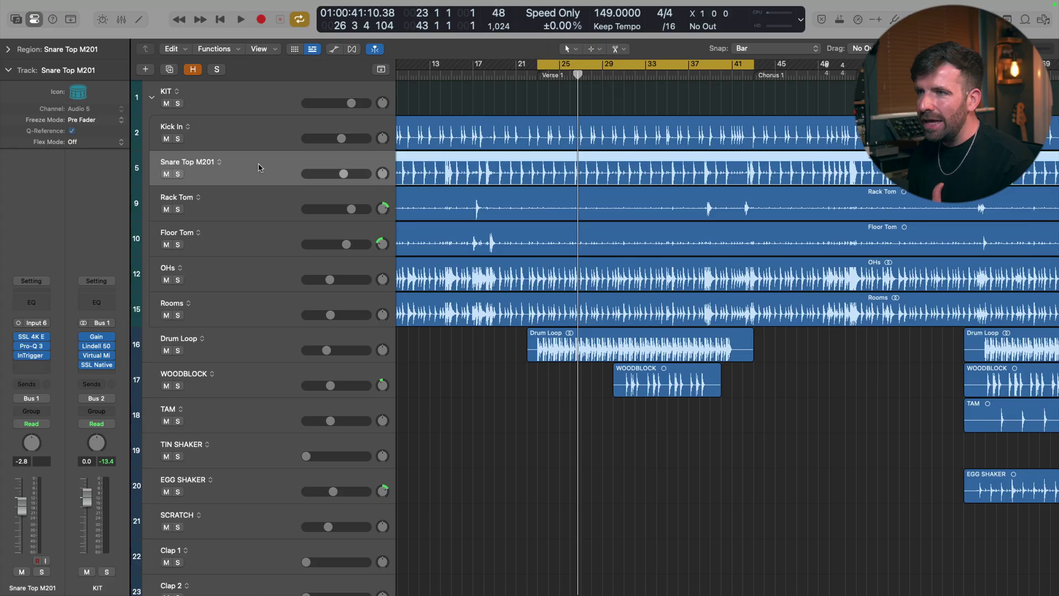
Insert InTrigger (m) on the Kick In track, after SSL 4K E
{"action": "left_click", "coordinate": [257, 139]}
{"action": "left_click", "coordinate": [33, 355]}
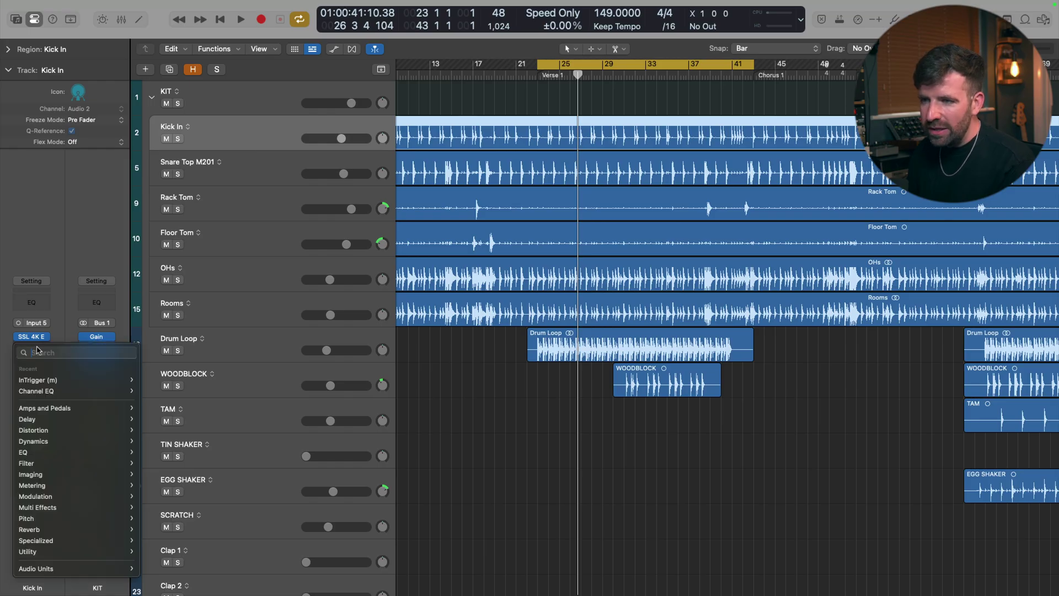
{"action": "left_click", "coordinate": [154, 382]}
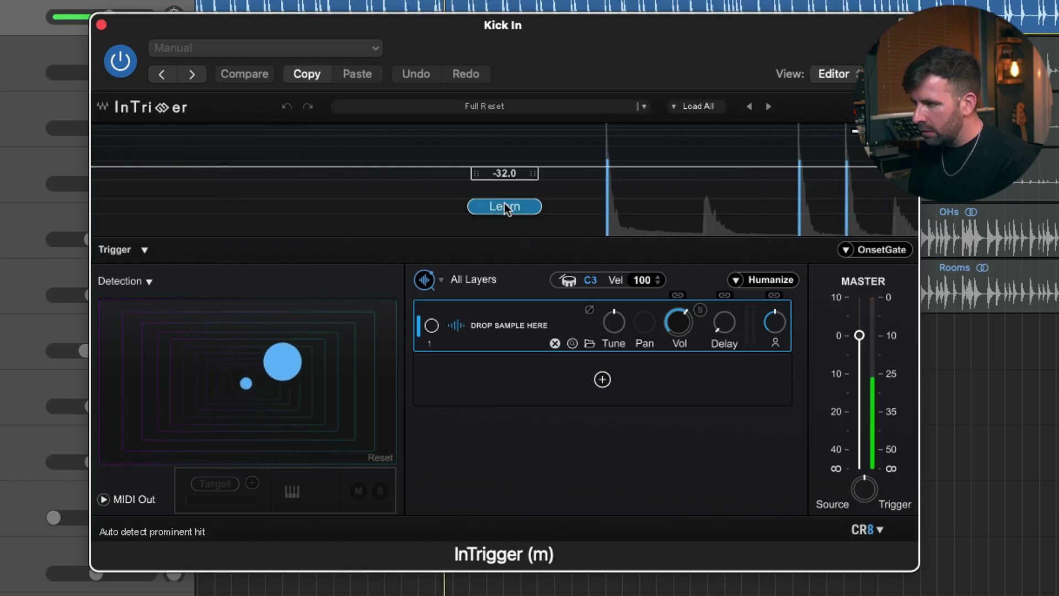
Learn the prominent hits on Kick In for triggering and slightly lower the OnsetGate's Attack, Hold and Release
{"action": "left_click", "coordinate": [505, 205]}
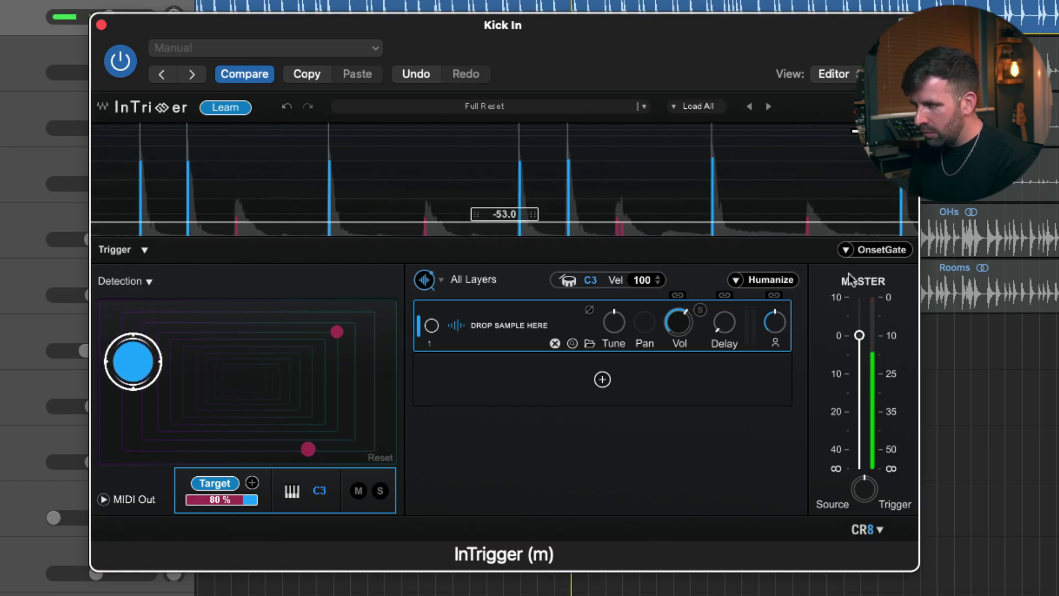
{"action": "left_click", "coordinate": [844, 250]}
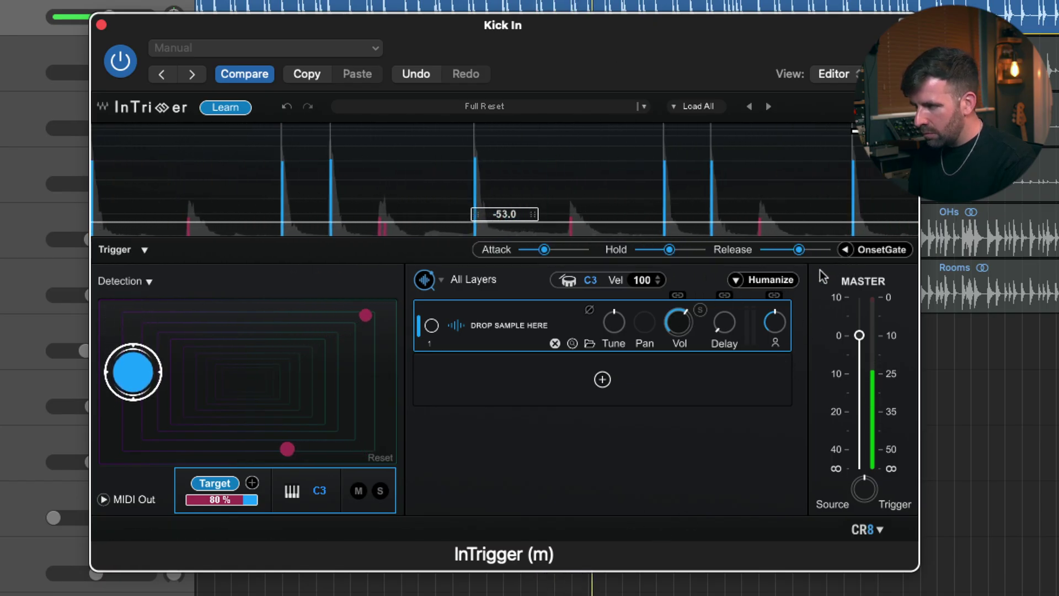
{"action": "mouse_move", "coordinate": [800, 252]}
{"action": "mouse_move", "coordinate": [799, 252]}
{"action": "left_mouse_down"}
{"action": "mouse_move", "coordinate": [832, 253]}
{"action": "mouse_move", "coordinate": [721, 271]}
{"action": "mouse_move", "coordinate": [782, 251]}
{"action": "left_mouse_up"}
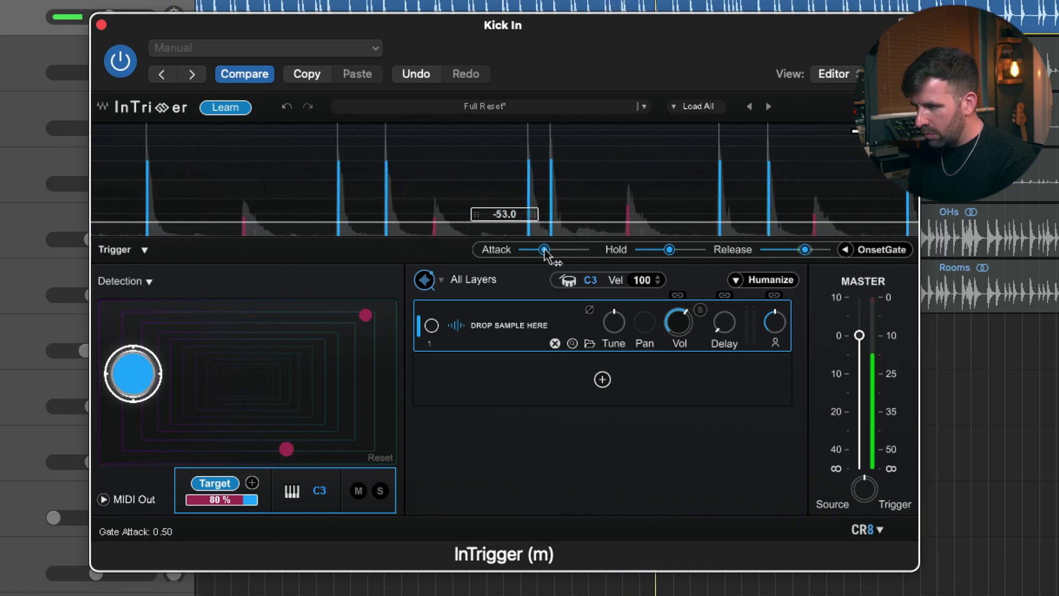
{"action": "left_click_drag", "start_coordinate": [544, 249], "coordinate": [518, 259]}
{"action": "left_click_drag", "start_coordinate": [668, 253], "coordinate": [665, 256]}
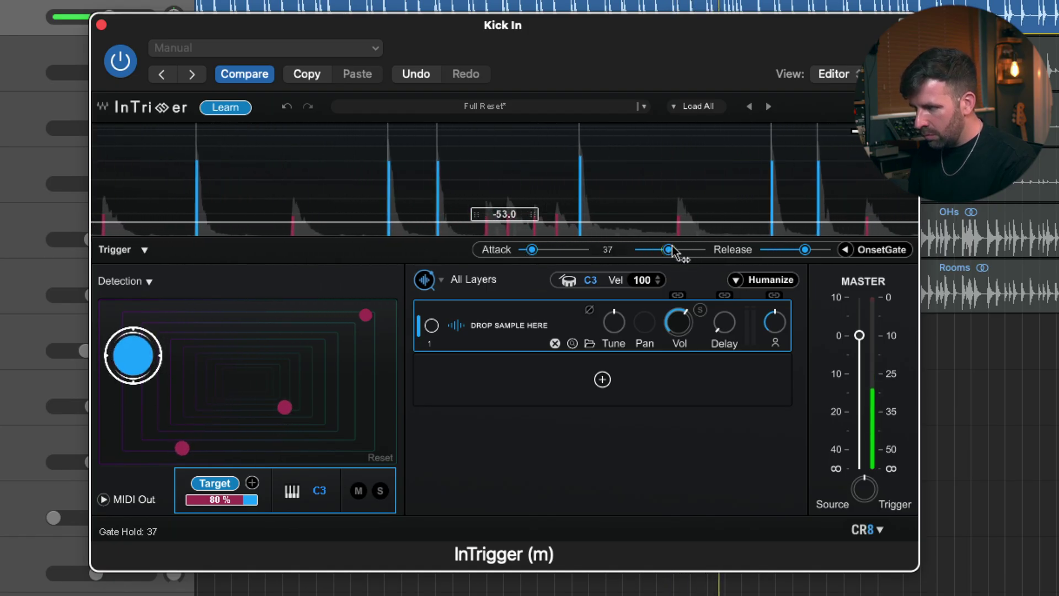
{"action": "mouse_move", "coordinate": [679, 253]}
{"action": "left_mouse_down"}
{"action": "mouse_move", "coordinate": [662, 258]}
{"action": "mouse_move", "coordinate": [684, 254]}
{"action": "left_mouse_up"}
{"action": "left_click_drag", "start_coordinate": [805, 250], "coordinate": [752, 262]}
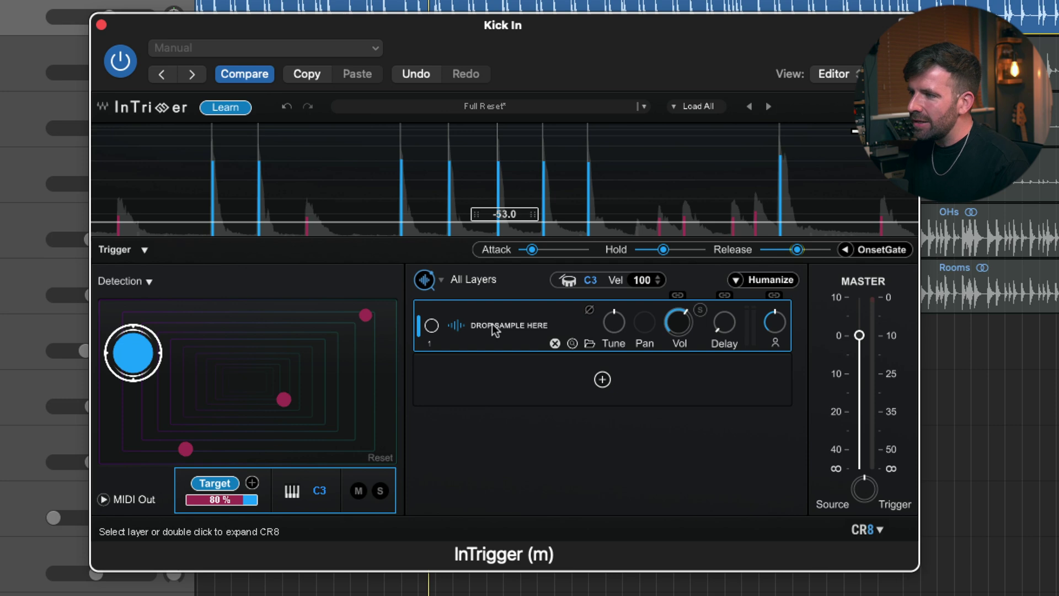
Expand CR8 for the empty layer and browse COSMOS samples filtered by Kick in the compact list view
{"action": "double_click", "coordinate": [490, 324]}
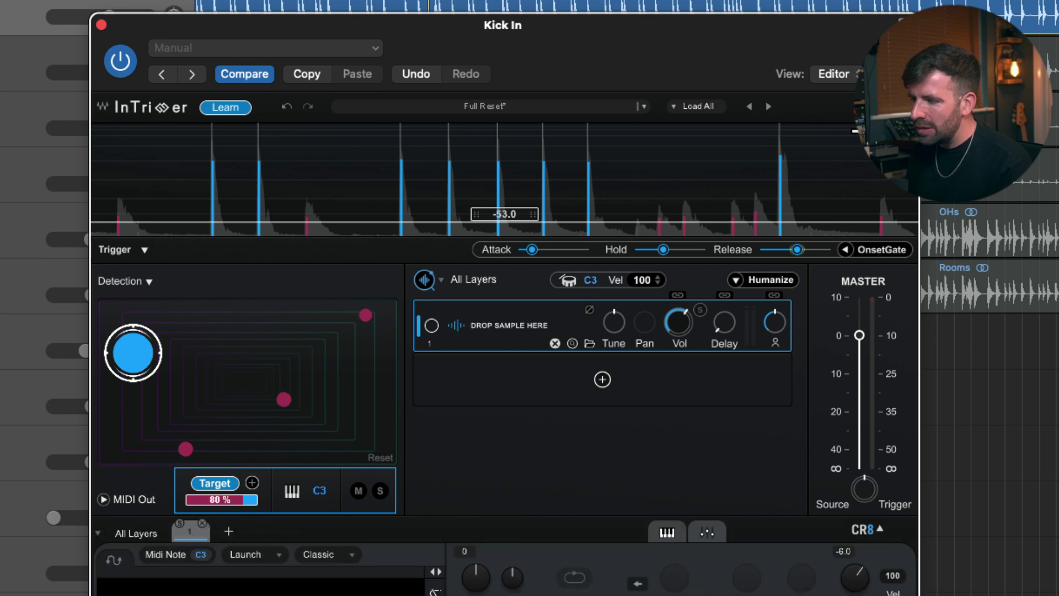
{"action": "left_click", "coordinate": [546, 298]}
{"action": "left_click_drag", "start_coordinate": [729, 109], "coordinate": [450, 6]}
{"action": "left_click", "coordinate": [231, 98]}
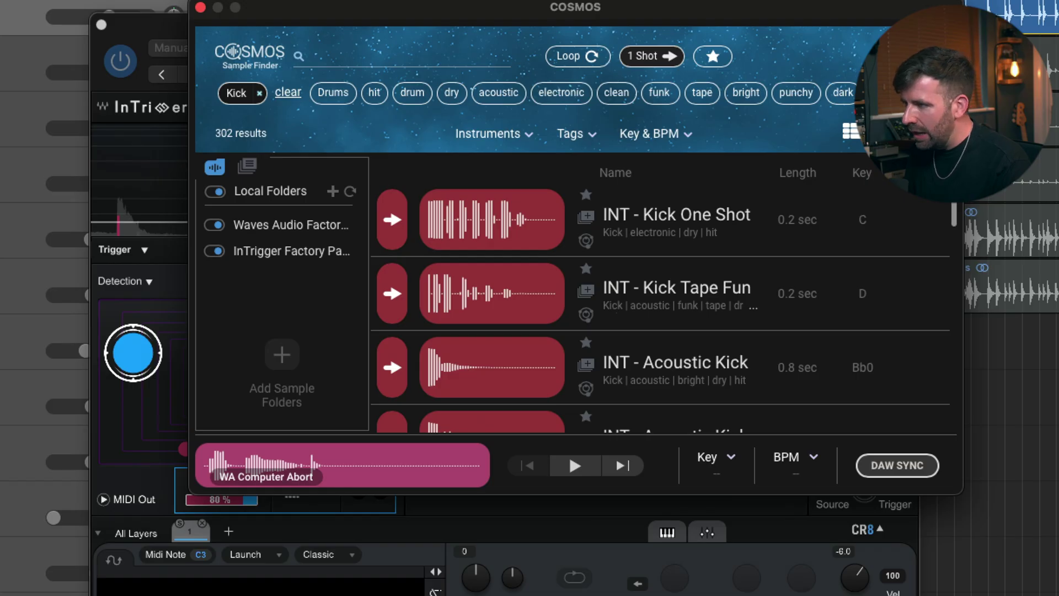
{"action": "left_click", "coordinate": [850, 131]}
Audition the Kick one-shots in COSMOS one after another, from INT - Kick One Shot Hat through INT - Kick Tape Funk 02
{"action": "left_click", "coordinate": [402, 200]}
{"action": "left_click", "coordinate": [402, 236]}
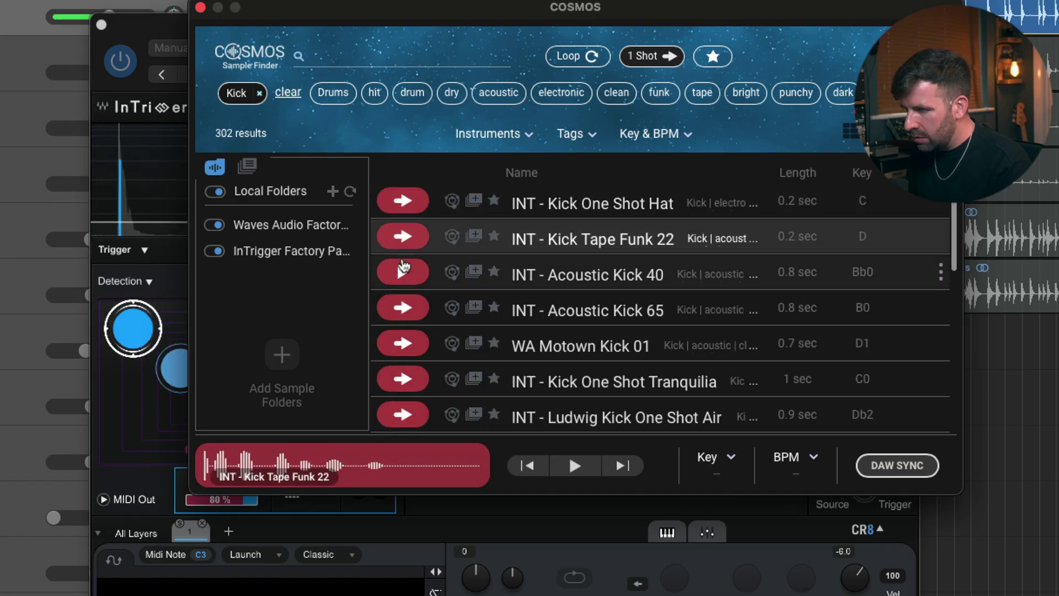
{"action": "left_click", "coordinate": [402, 272]}
{"action": "left_click", "coordinate": [402, 307]}
{"action": "scroll", "coordinate": [403, 308], "scroll_direction": "down", "scroll_amount": 2}
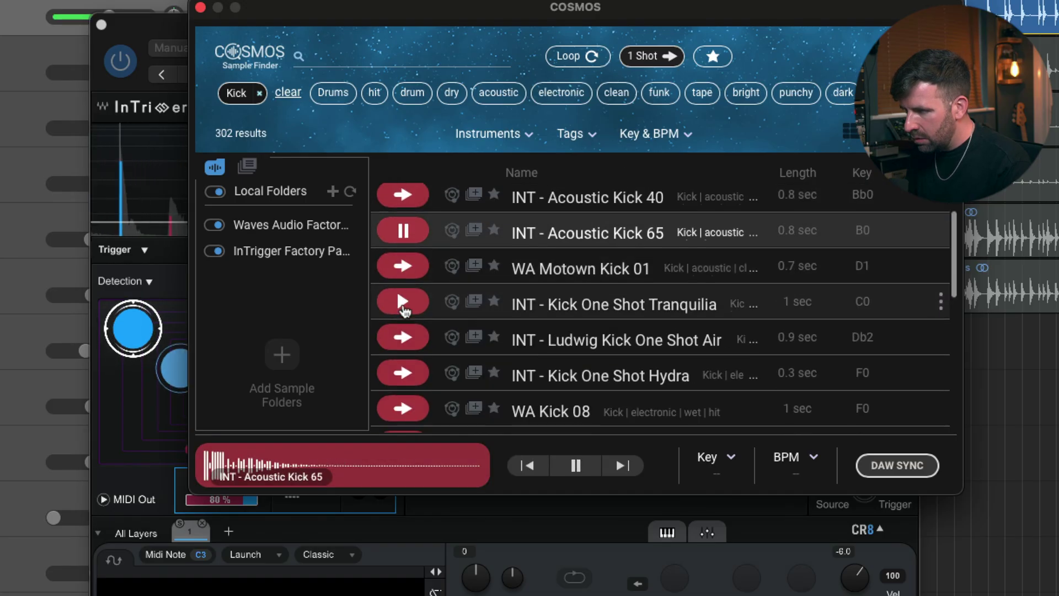
{"action": "left_click", "coordinate": [402, 301]}
{"action": "left_click", "coordinate": [402, 266]}
{"action": "left_click", "coordinate": [402, 338]}
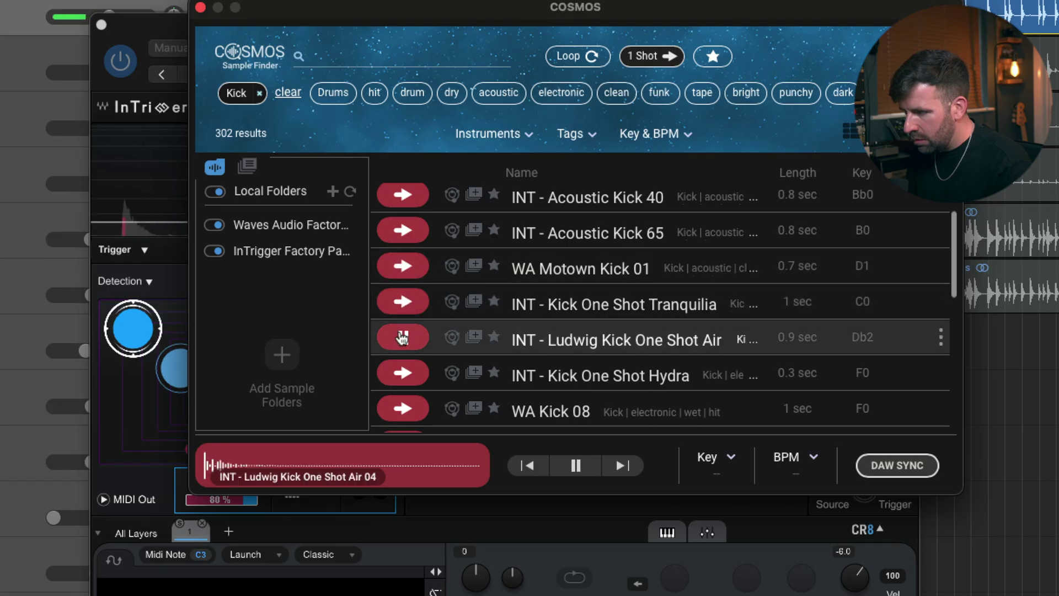
{"action": "scroll", "coordinate": [402, 338], "scroll_direction": "down", "scroll_amount": 3}
{"action": "left_click", "coordinate": [402, 320]}
{"action": "left_click", "coordinate": [403, 356]}
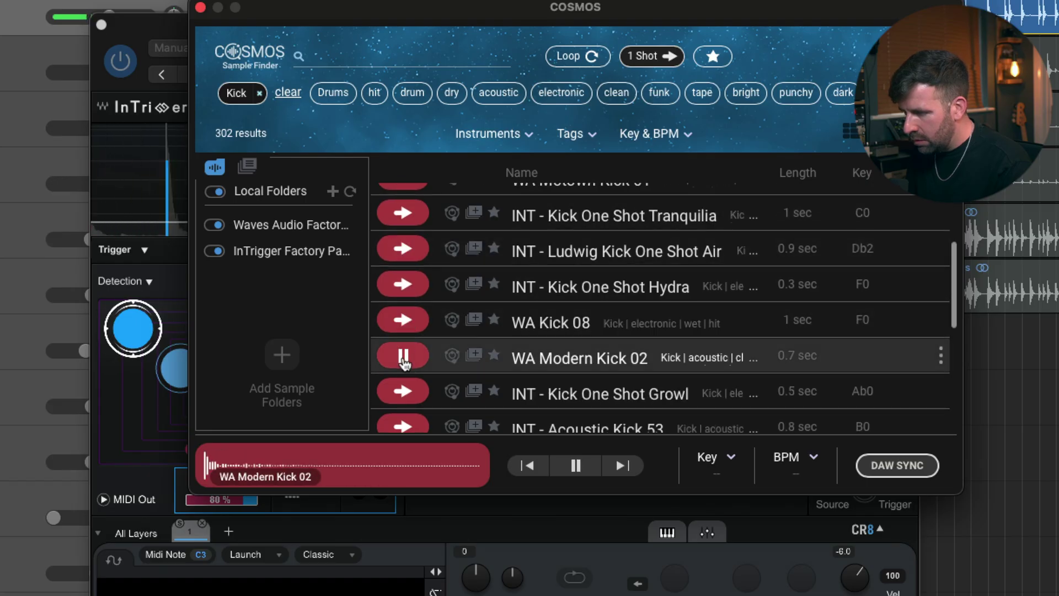
{"action": "left_click", "coordinate": [403, 391]}
{"action": "scroll", "coordinate": [404, 359], "scroll_direction": "down", "scroll_amount": 1}
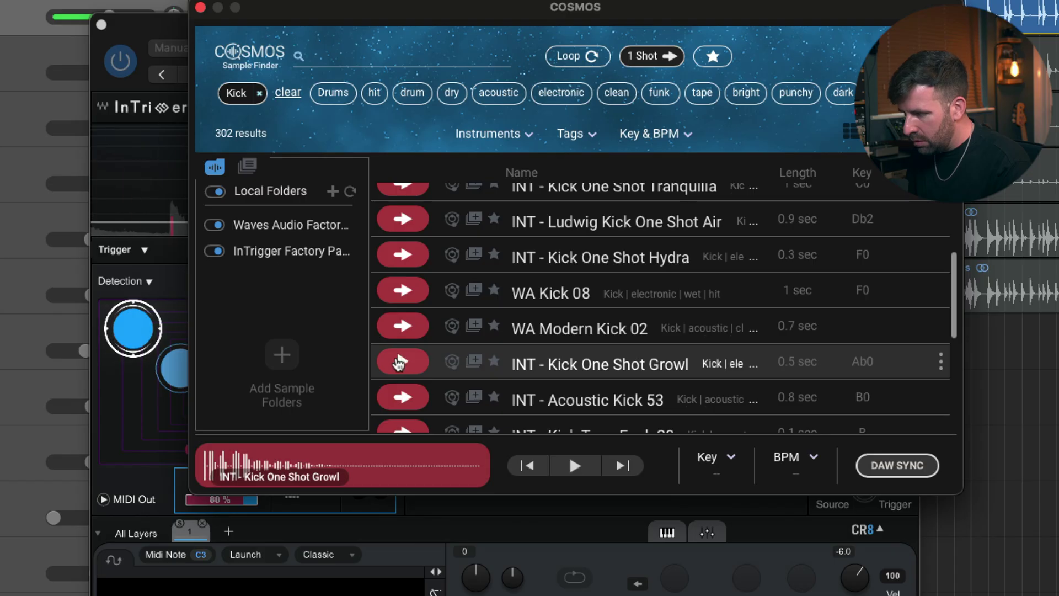
{"action": "left_click", "coordinate": [400, 362]}
{"action": "scroll", "coordinate": [399, 363], "scroll_direction": "down", "scroll_amount": 1}
{"action": "left_click", "coordinate": [400, 357]}
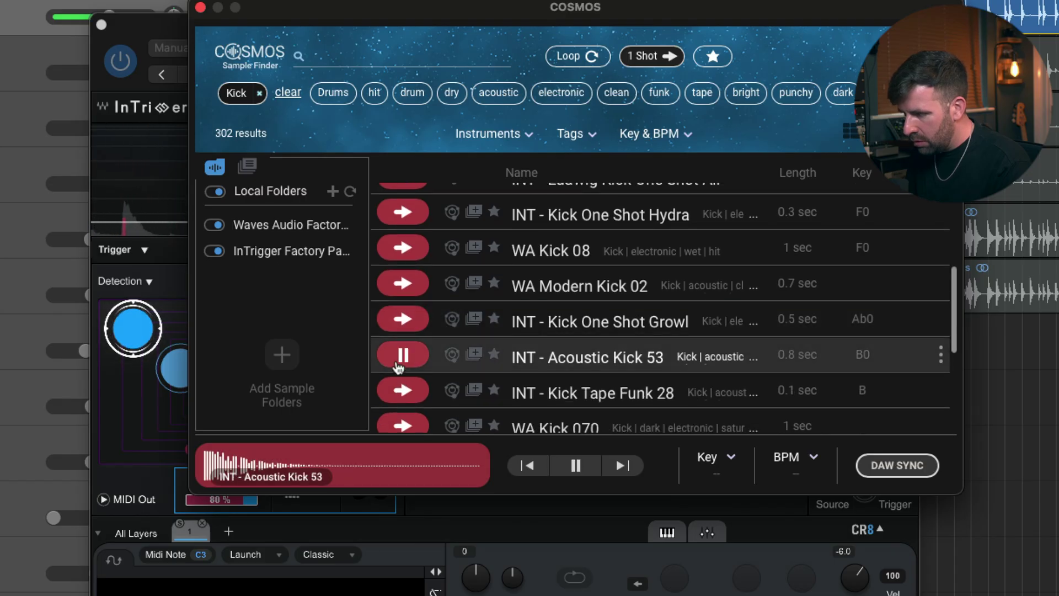
{"action": "left_click", "coordinate": [402, 393]}
{"action": "scroll", "coordinate": [402, 391], "scroll_direction": "down", "scroll_amount": 2}
{"action": "left_click", "coordinate": [401, 349]}
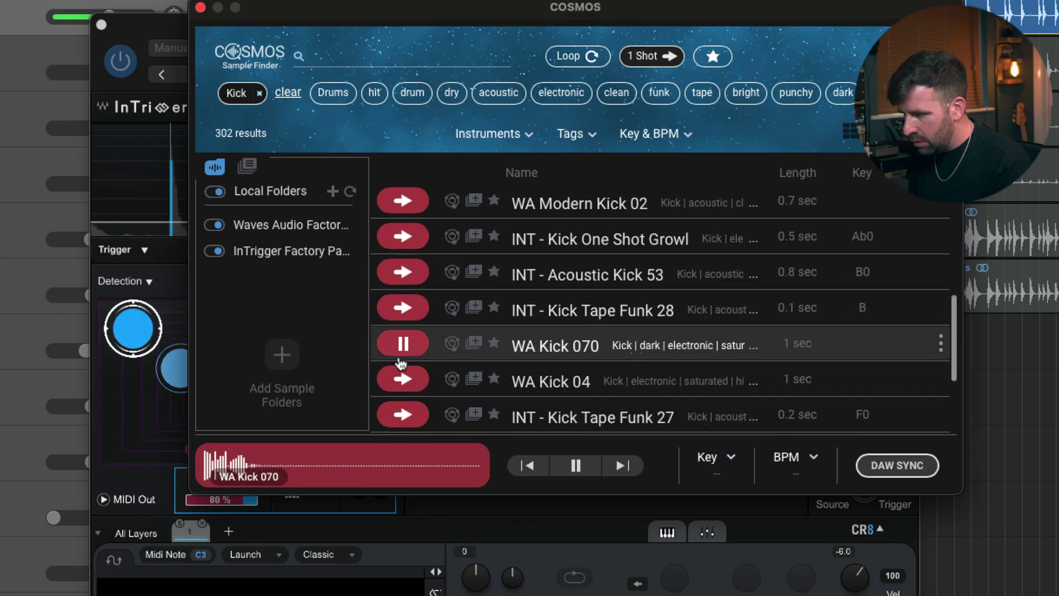
{"action": "scroll", "coordinate": [401, 348], "scroll_direction": "down", "scroll_amount": 2}
{"action": "left_click", "coordinate": [402, 338]}
{"action": "scroll", "coordinate": [402, 337], "scroll_direction": "down", "scroll_amount": 2}
{"action": "left_click", "coordinate": [402, 312]}
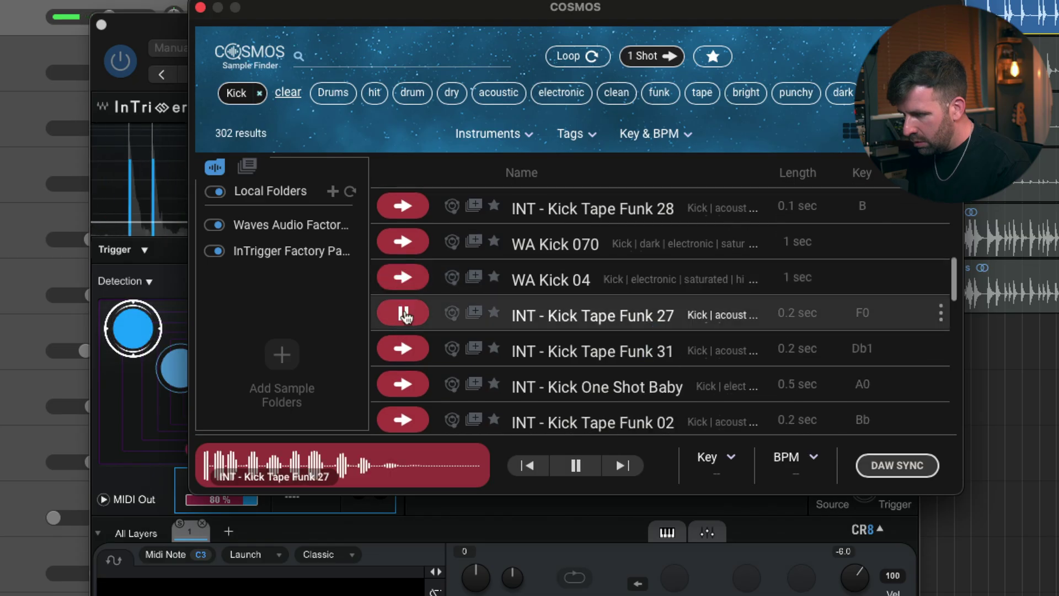
{"action": "left_click", "coordinate": [402, 348]}
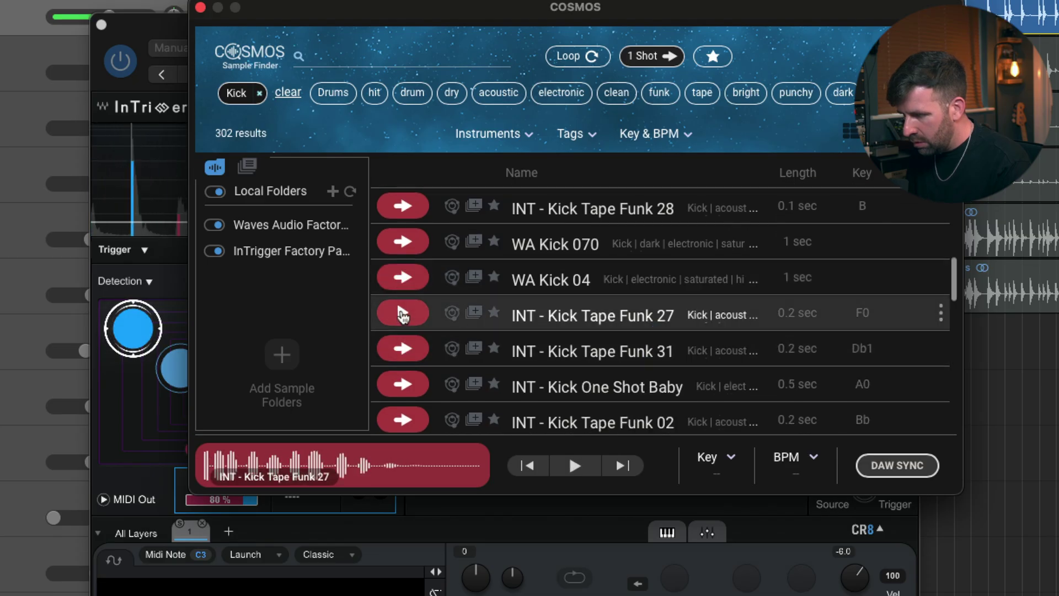
{"action": "left_click", "coordinate": [404, 381]}
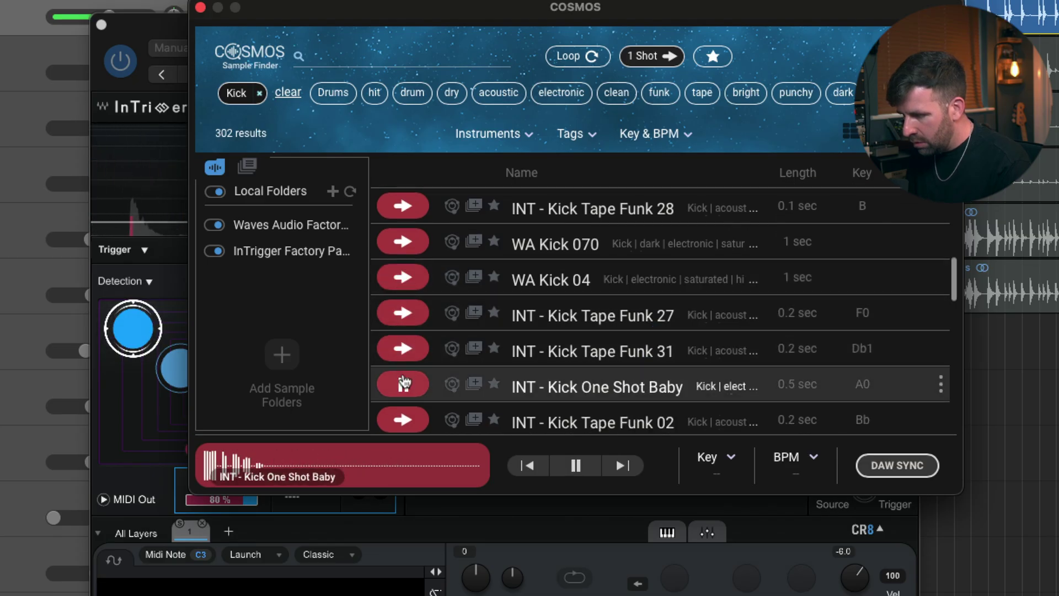
{"action": "scroll", "coordinate": [405, 380], "scroll_direction": "down", "scroll_amount": 2}
{"action": "left_click", "coordinate": [404, 369]}
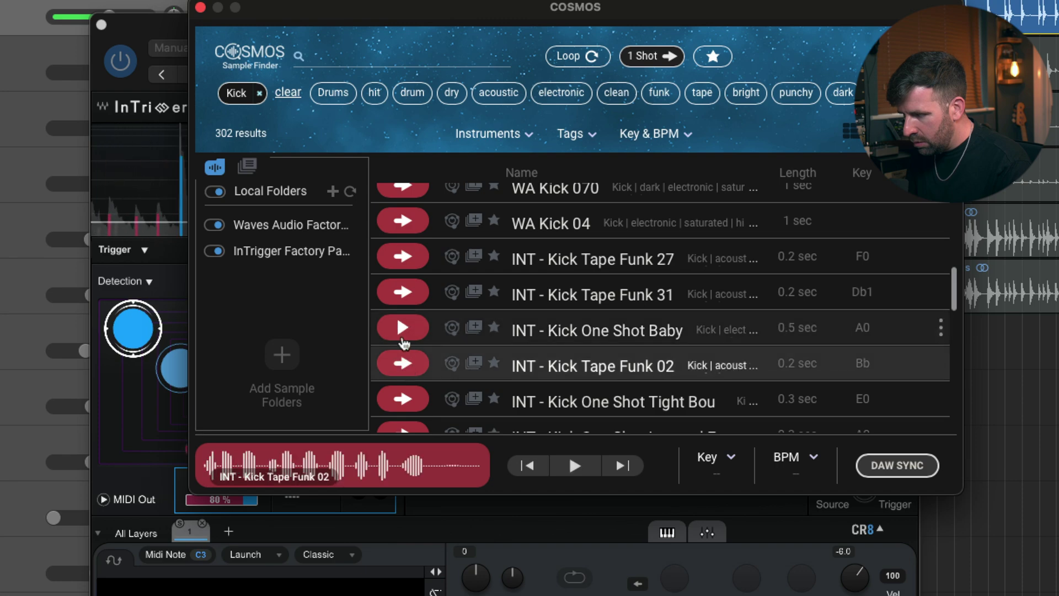
Load INT - Kick One Shot Baby into the empty layer and set the layer's volume to -9.7
{"action": "left_click", "coordinate": [402, 331]}
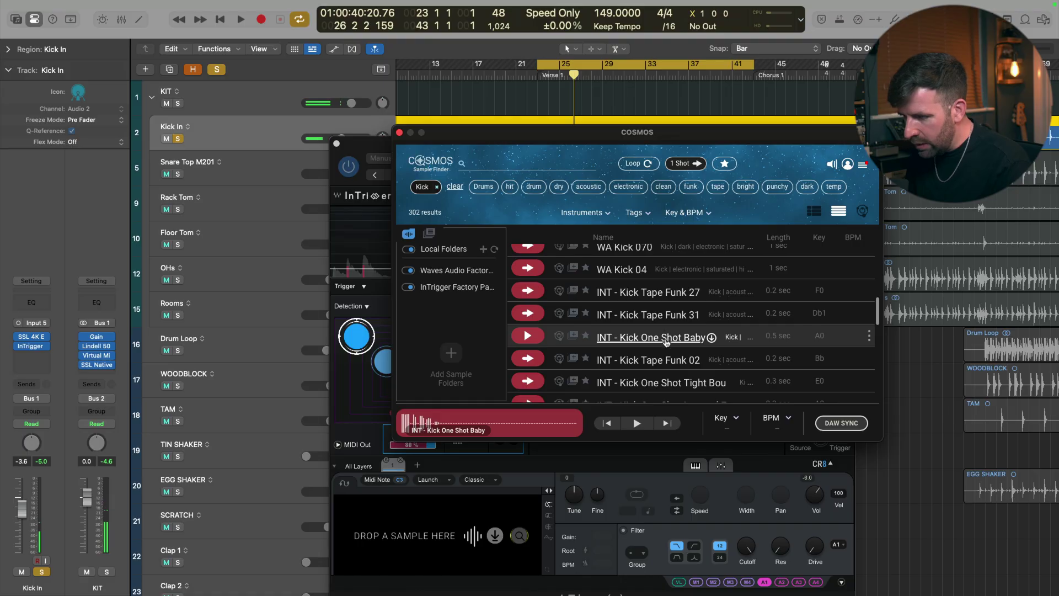
{"action": "left_click_drag", "start_coordinate": [417, 521], "coordinate": [419, 526]}
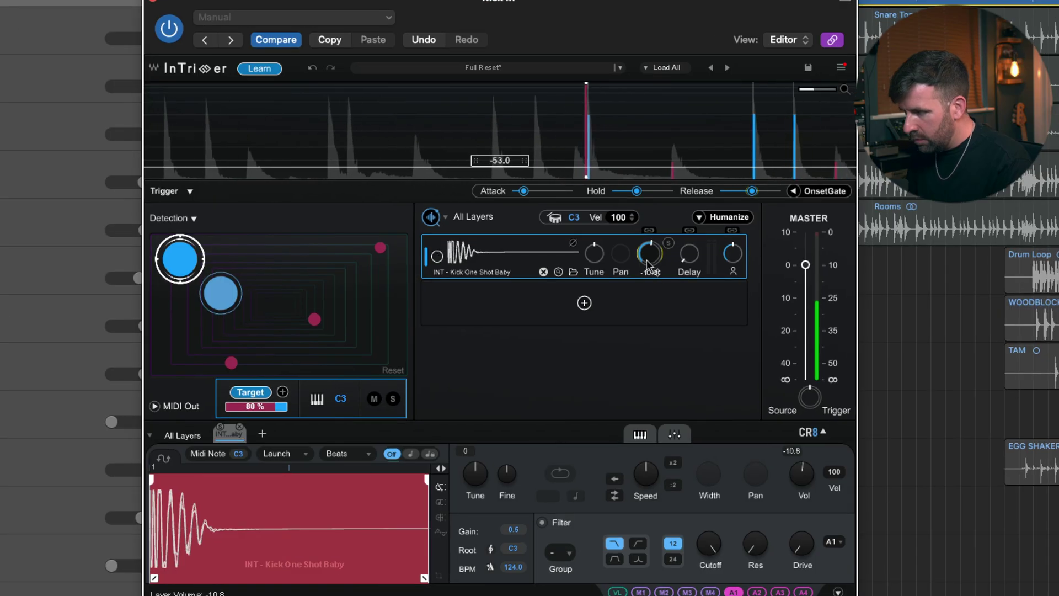
{"action": "left_click_drag", "start_coordinate": [674, 298], "coordinate": [672, 293]}
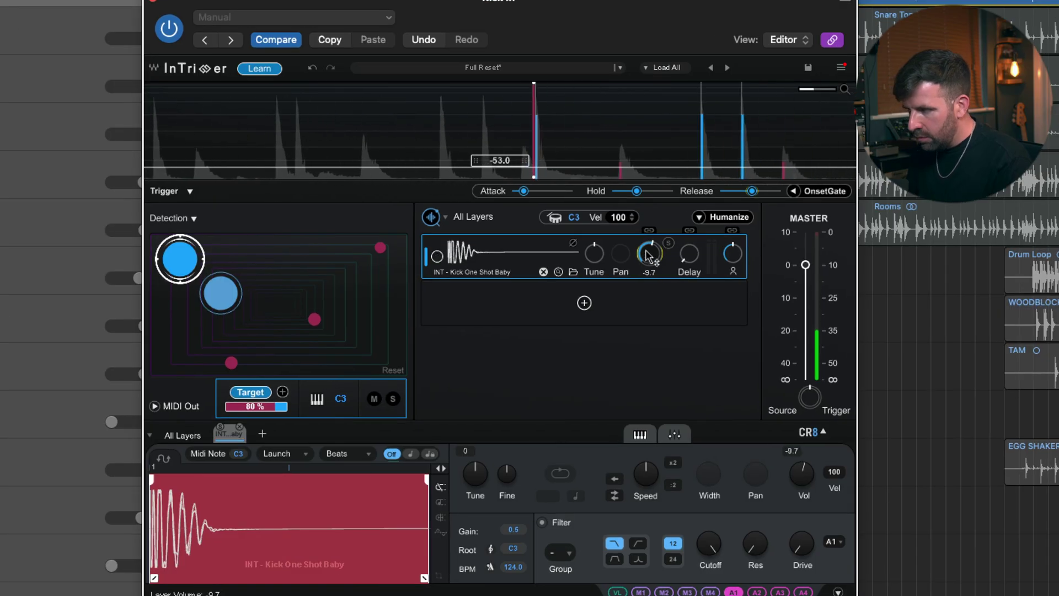
Try the kick layer's Tune at -7, return it to 0, and raise the layer's volume to -0.5
{"action": "left_click_drag", "start_coordinate": [594, 253], "coordinate": [598, 324]}
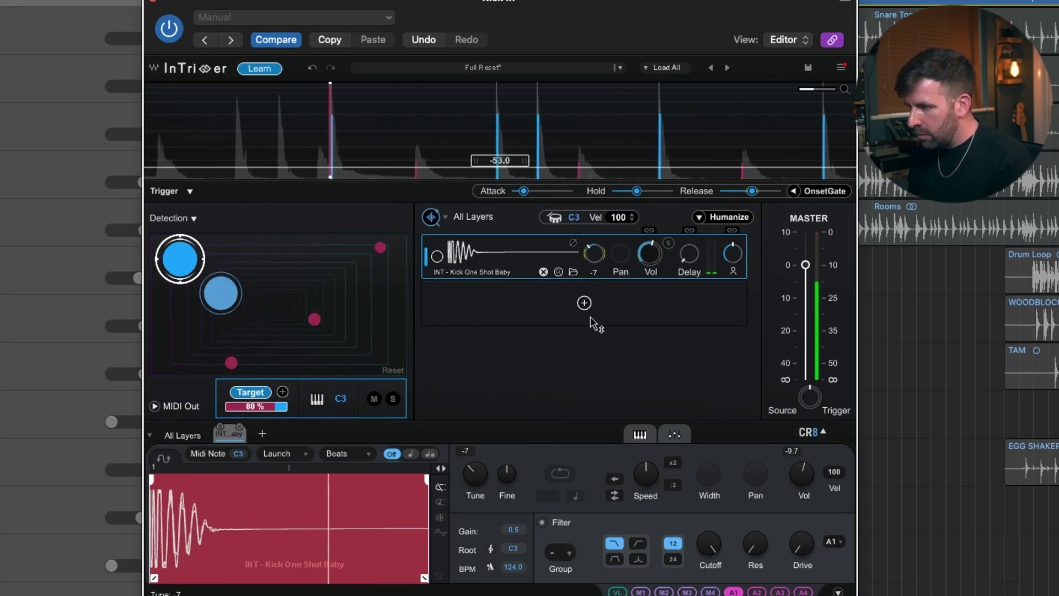
{"action": "left_click_drag", "start_coordinate": [598, 259], "coordinate": [591, 253]}
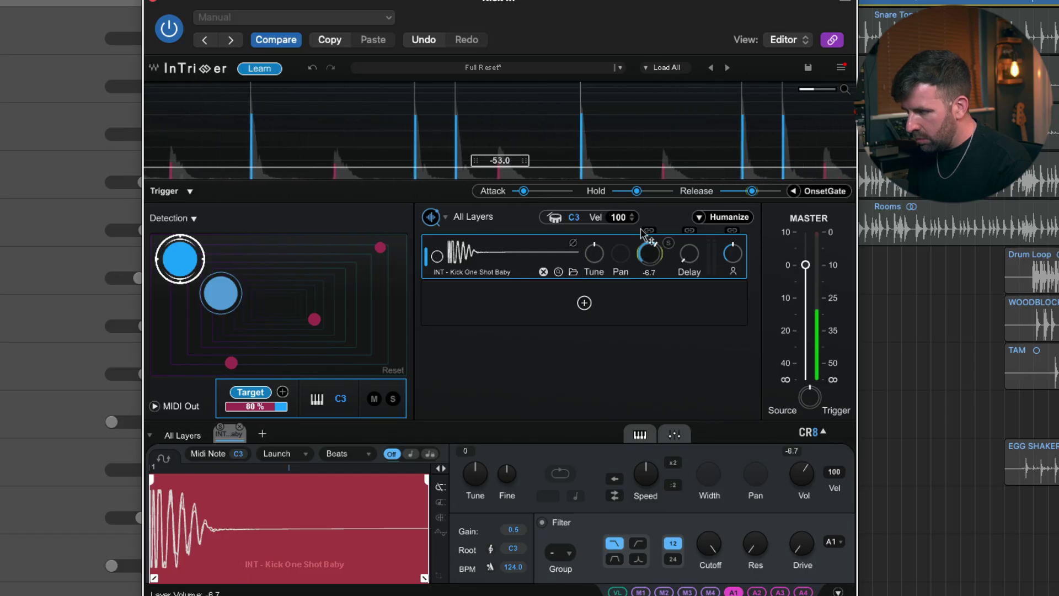
{"action": "left_click_drag", "start_coordinate": [639, 212], "coordinate": [639, 196]}
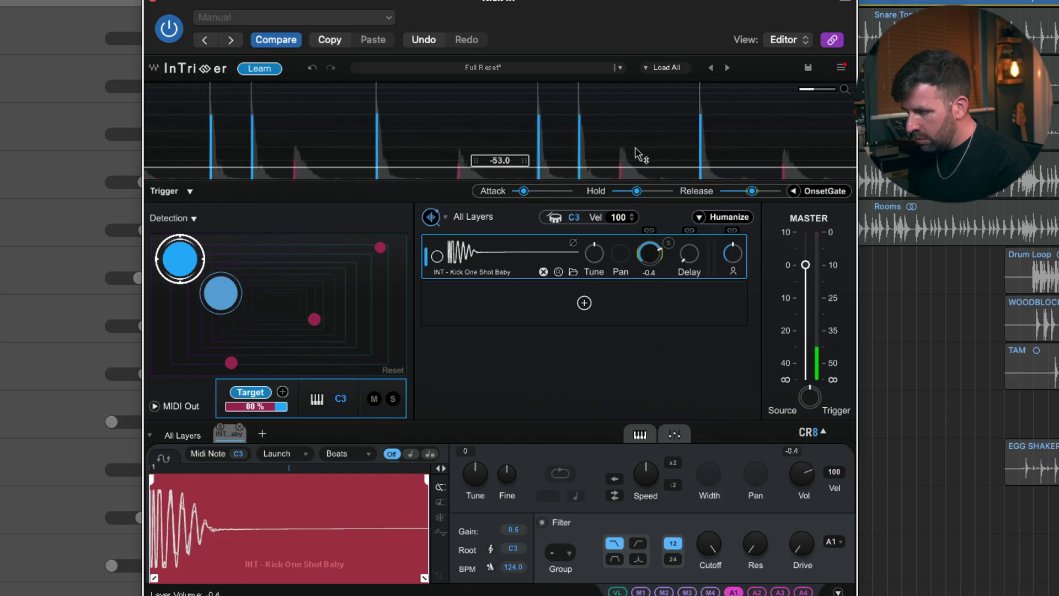
{"action": "left_click_drag", "start_coordinate": [639, 155], "coordinate": [634, 157]}
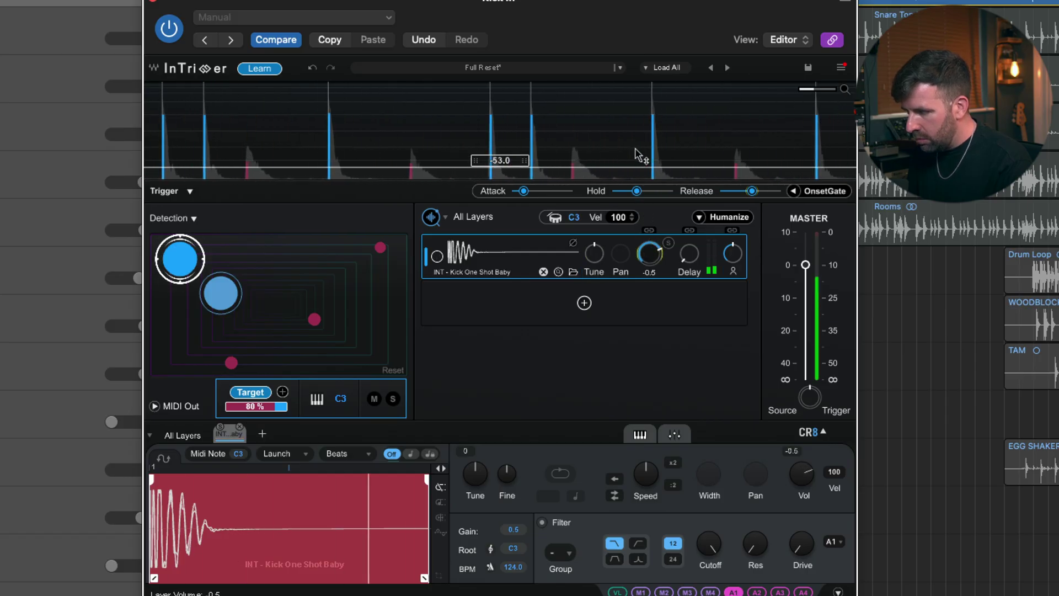
Flip the kick layer's phase in the CR8 mixer and lower the layer's volume to about -5
{"action": "left_click", "coordinate": [674, 434]}
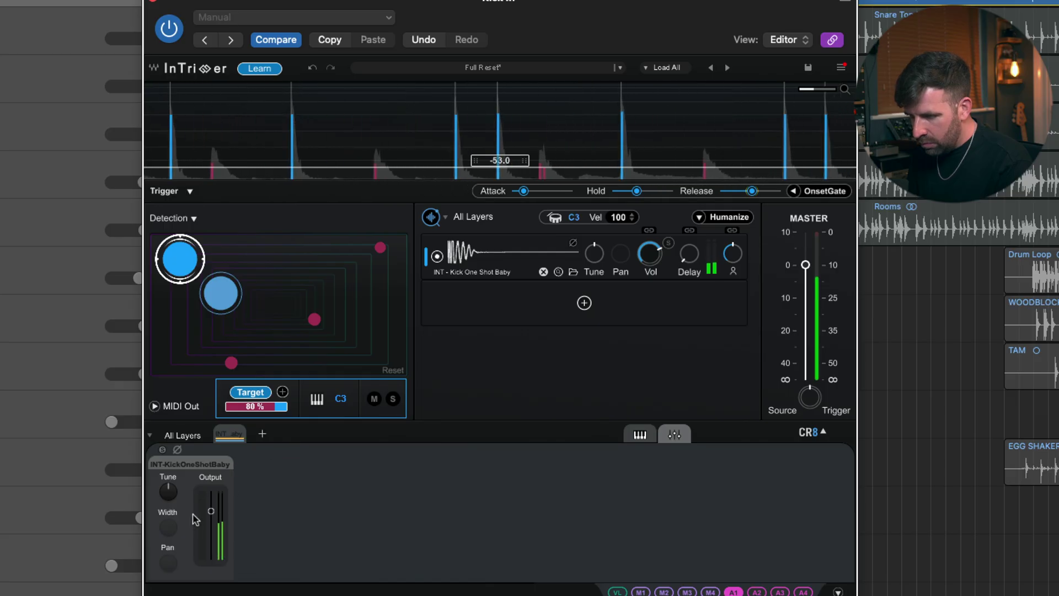
{"action": "left_click", "coordinate": [177, 451]}
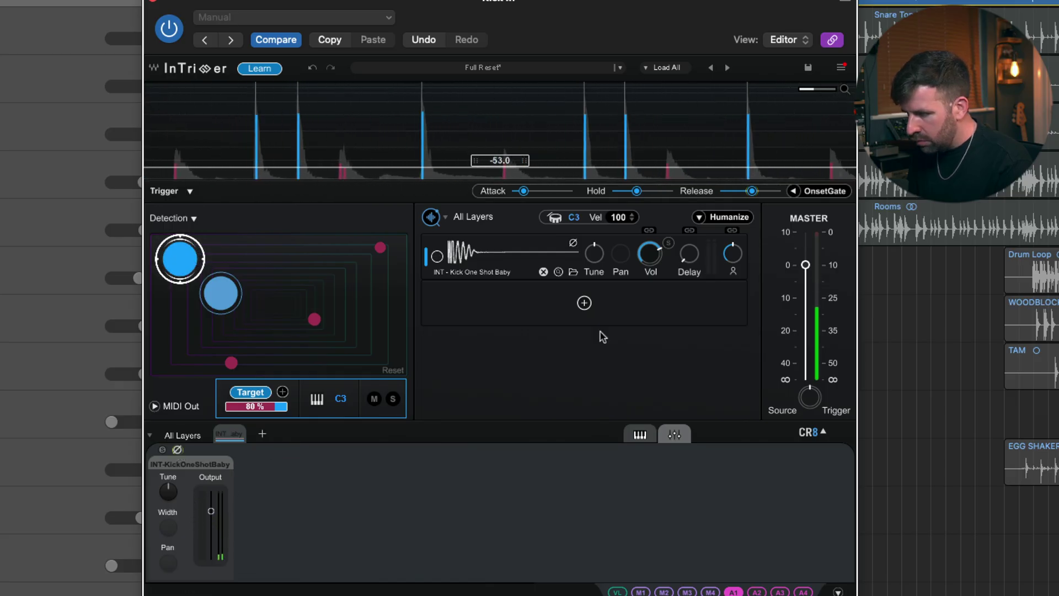
{"action": "left_click_drag", "start_coordinate": [651, 280], "coordinate": [652, 284]}
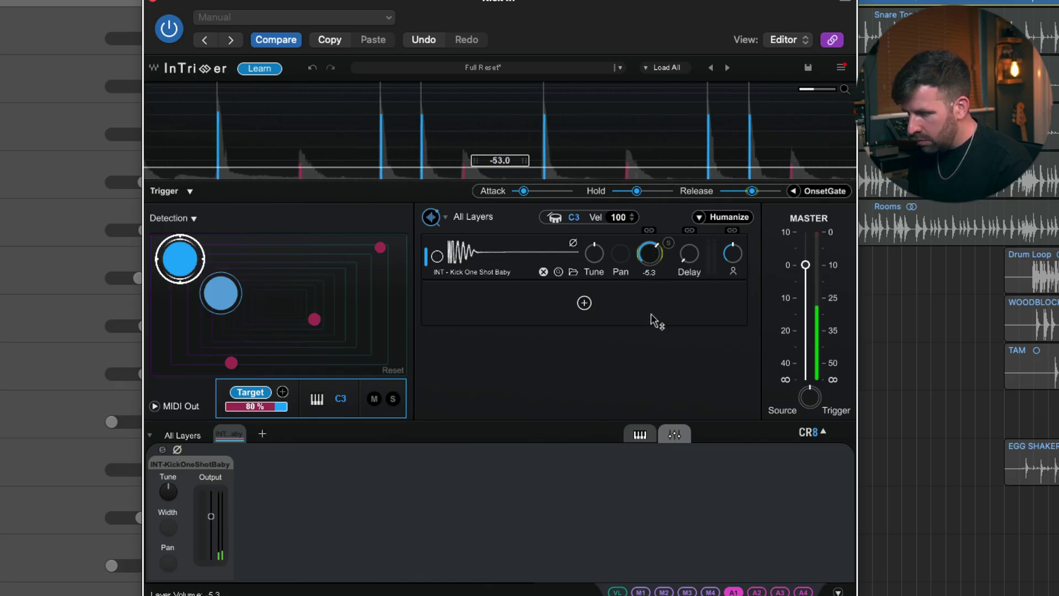
{"action": "mouse_move", "coordinate": [654, 320]}
{"action": "left_mouse_down"}
{"action": "mouse_move", "coordinate": [654, 367]}
{"action": "mouse_move", "coordinate": [652, 306]}
{"action": "left_mouse_up"}
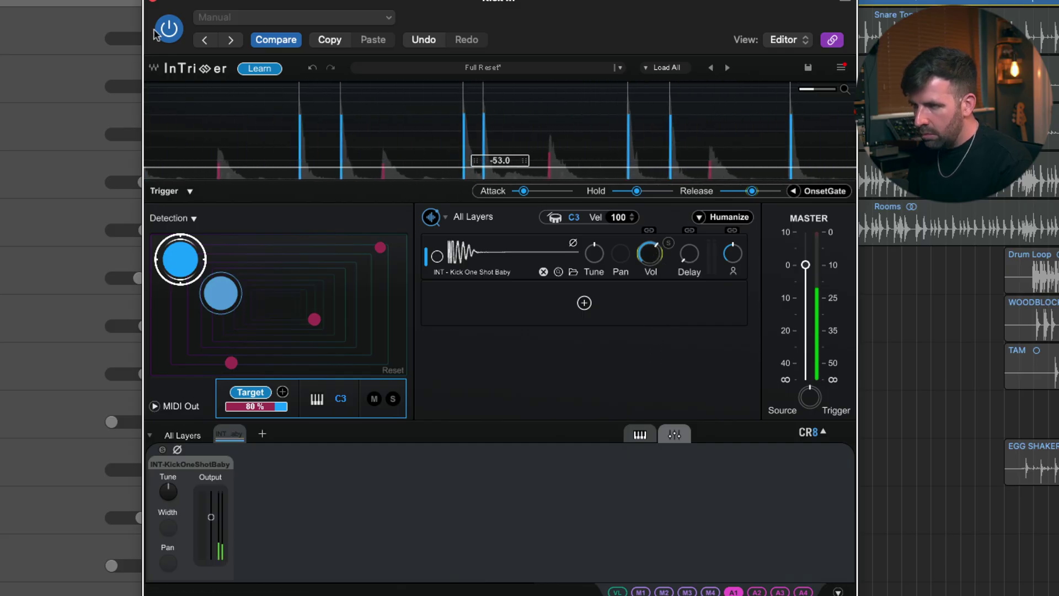
Compare the kick with InTrigger bypassed and active, and shift the Source/Trigger balance slightly toward Source
{"action": "left_click", "coordinate": [165, 31]}
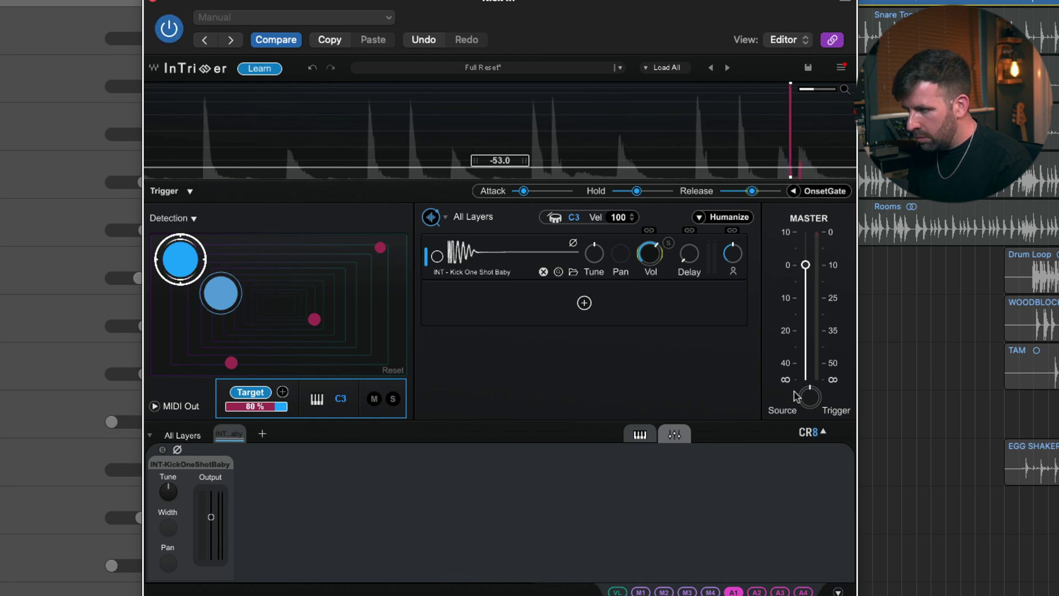
{"action": "left_click_drag", "start_coordinate": [814, 402], "coordinate": [793, 467]}
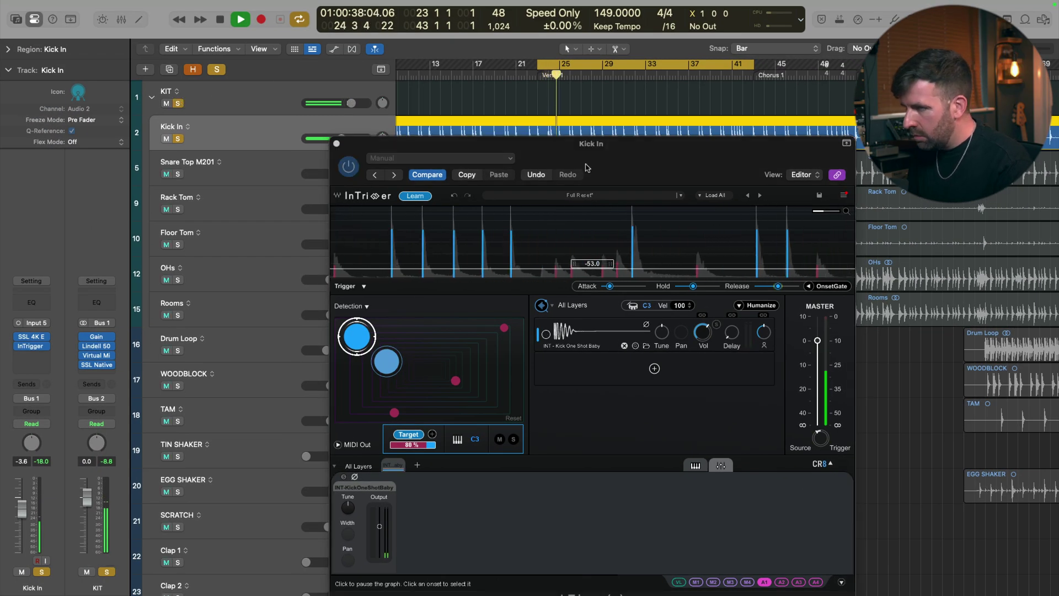
Unsolo Kick In, set the kick layer's volume to -3.1 in the full kit, and compare its phase settings
{"action": "left_click", "coordinate": [177, 139]}
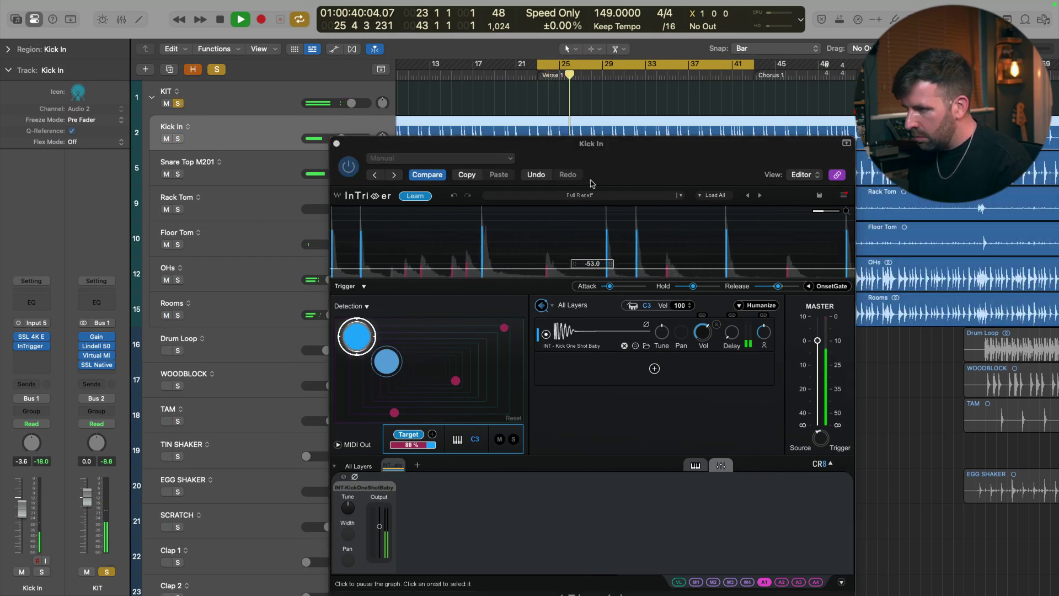
{"action": "left_click_drag", "start_coordinate": [590, 160], "coordinate": [584, 105]}
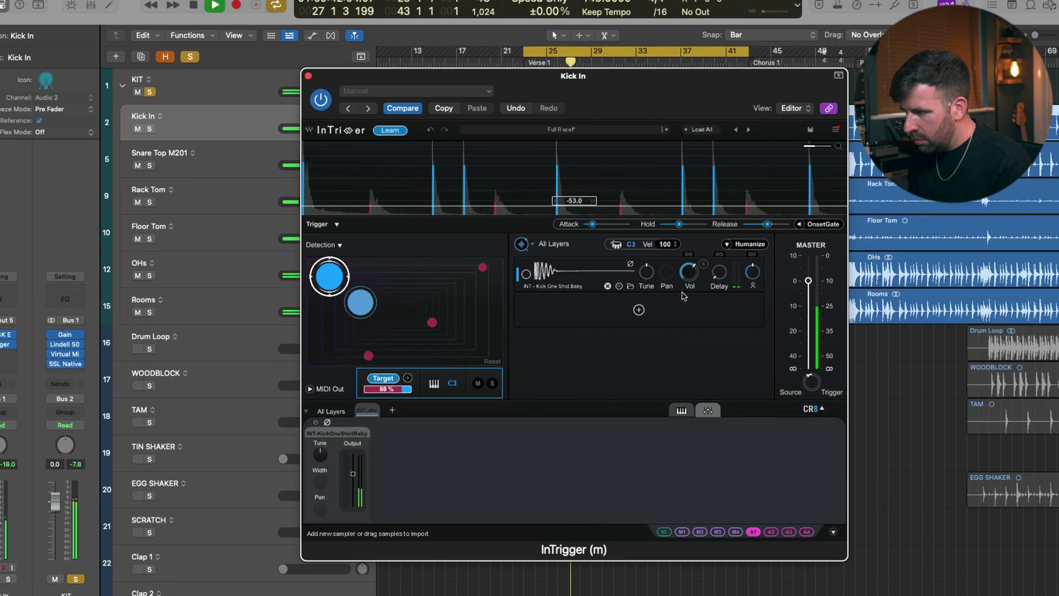
{"action": "left_click_drag", "start_coordinate": [697, 276], "coordinate": [698, 265]}
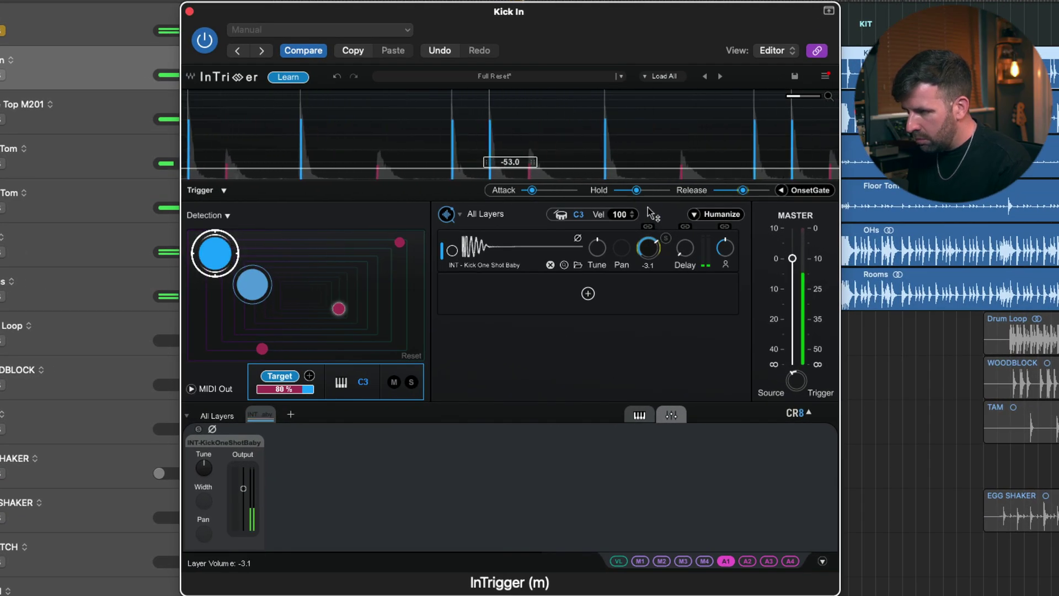
{"action": "left_click", "coordinate": [212, 429]}
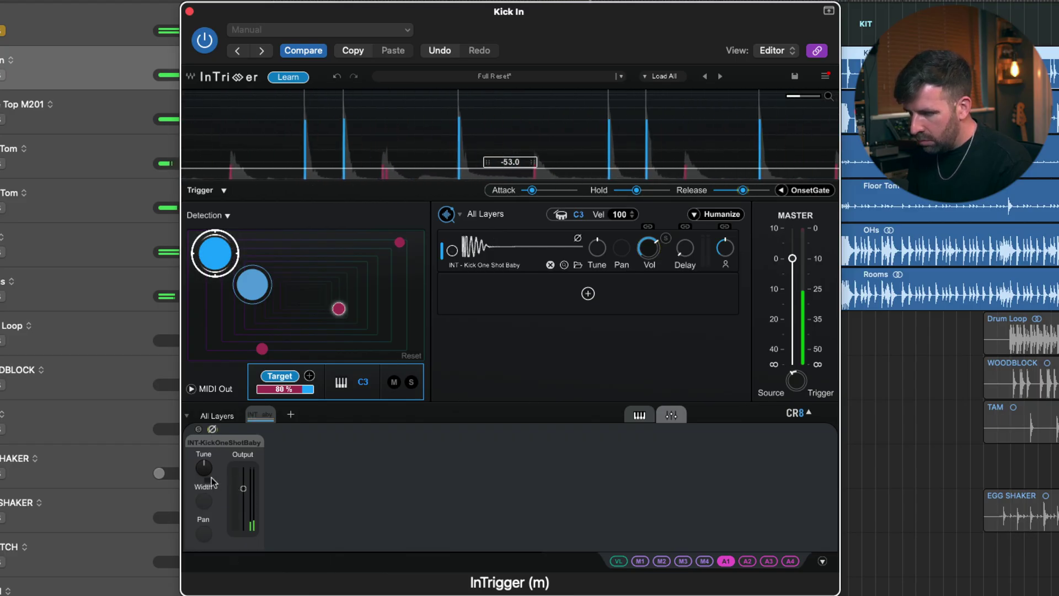
Try the kick layer's Tune at 1 and reset it to its default
{"action": "mouse_move", "coordinate": [210, 476]}
{"action": "left_mouse_down"}
{"action": "mouse_move", "coordinate": [206, 501]}
{"action": "mouse_move", "coordinate": [201, 427]}
{"action": "mouse_move", "coordinate": [212, 477]}
{"action": "left_mouse_up"}
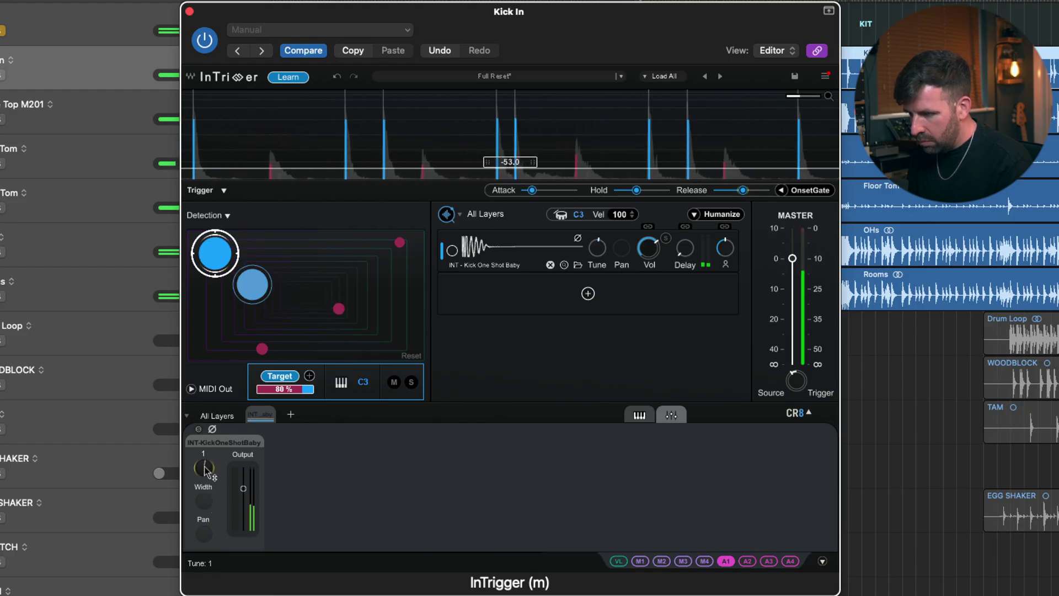
{"action": "double_click", "coordinate": [205, 468]}
{"action": "key", "text": "Return"}
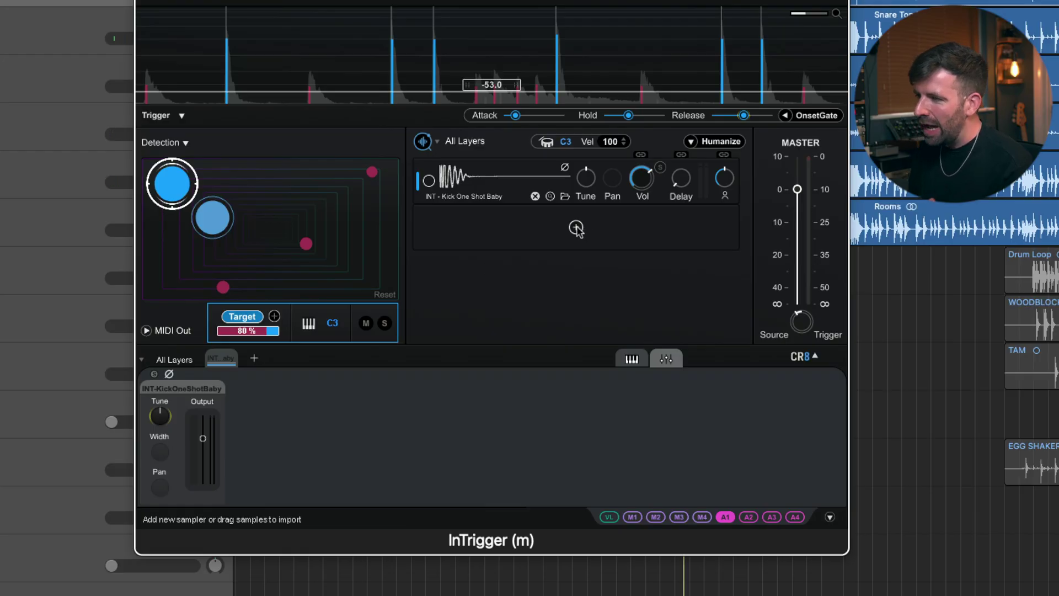
Add a second sampler layer to Kick In and audition WA Lofi Kick 01, WA Motown Kick 01 and INT - Kick Vel new 04 in COSMOS
{"action": "left_click", "coordinate": [576, 229]}
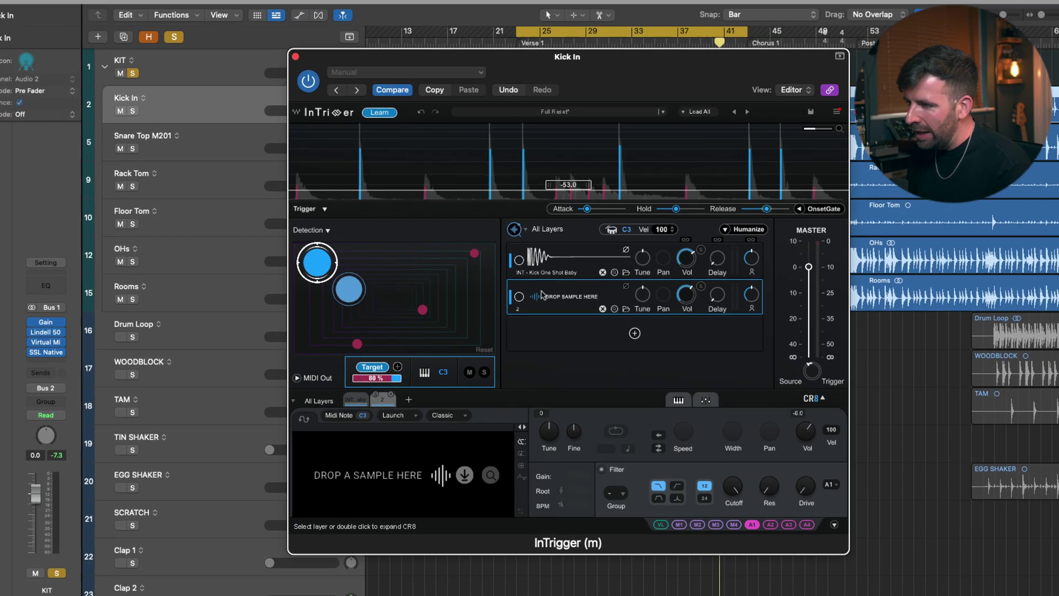
{"action": "left_click", "coordinate": [392, 454]}
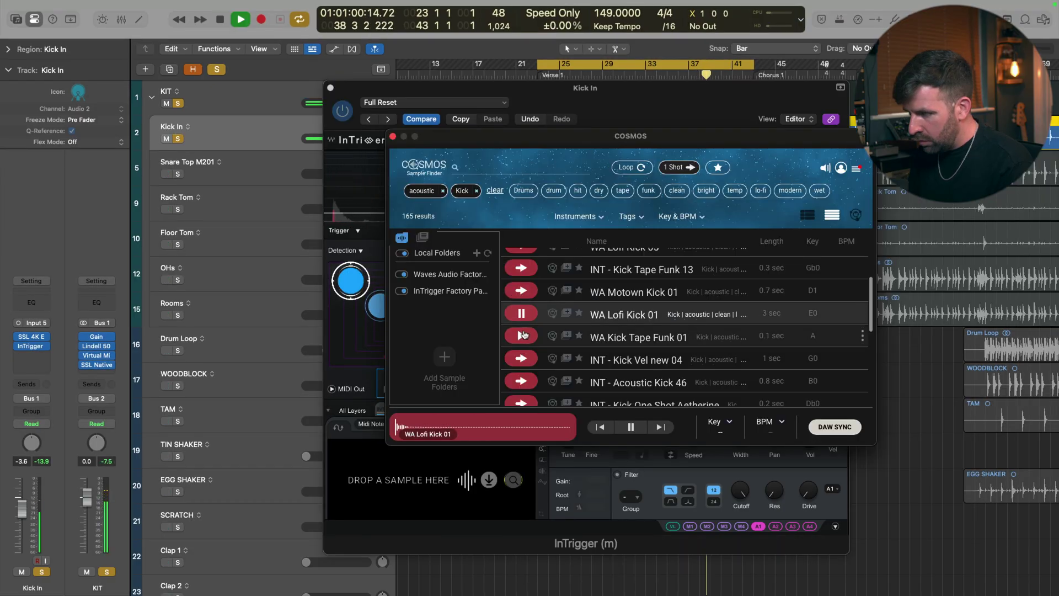
{"action": "key", "text": "Up"}
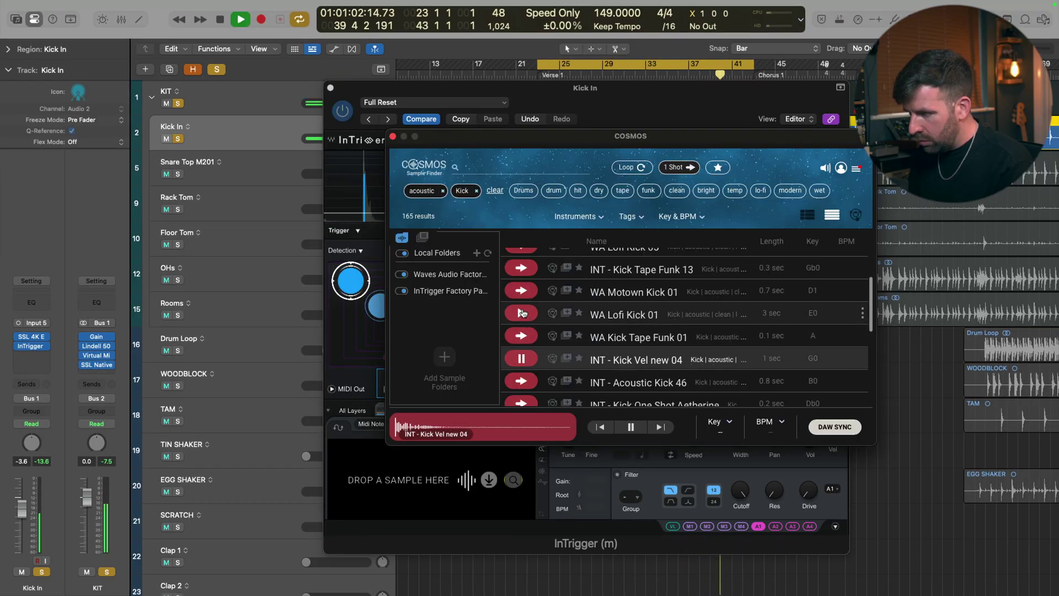
{"action": "left_click", "coordinate": [522, 359]}
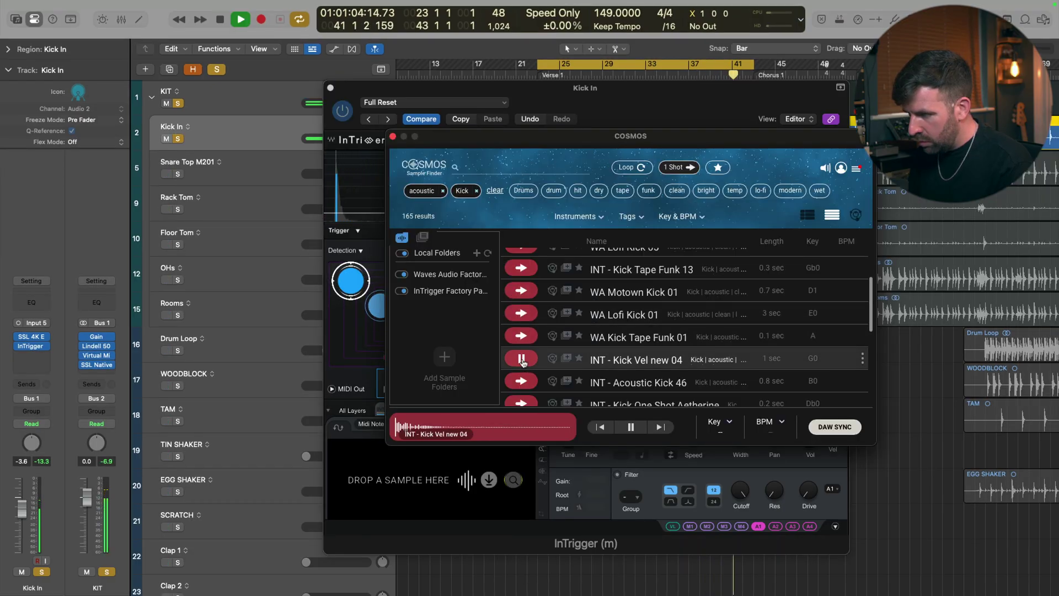
{"action": "left_click", "coordinate": [521, 307]}
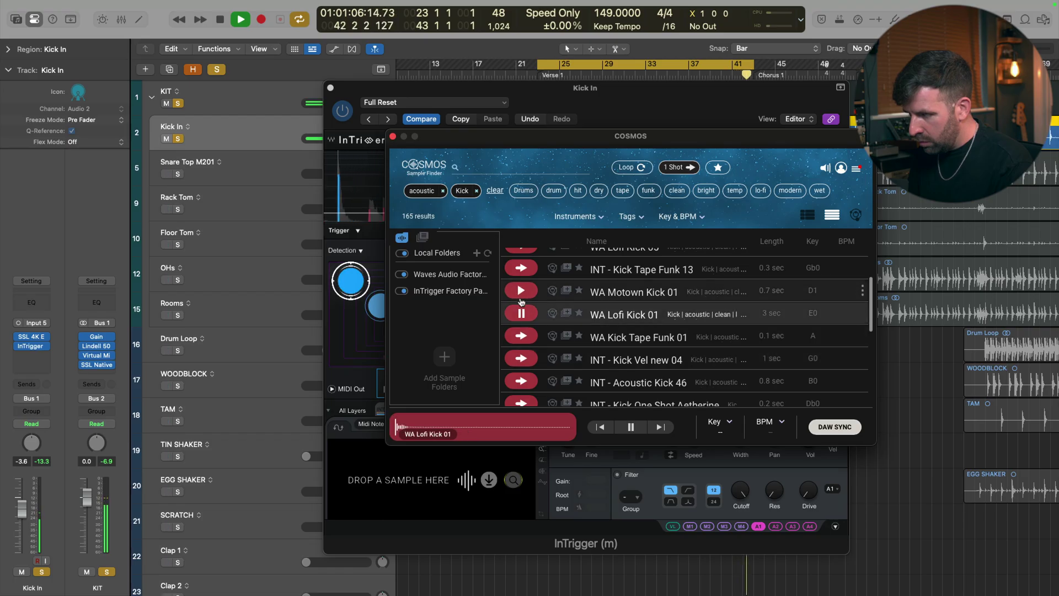
{"action": "left_click", "coordinate": [521, 290]}
{"action": "left_click", "coordinate": [531, 362]}
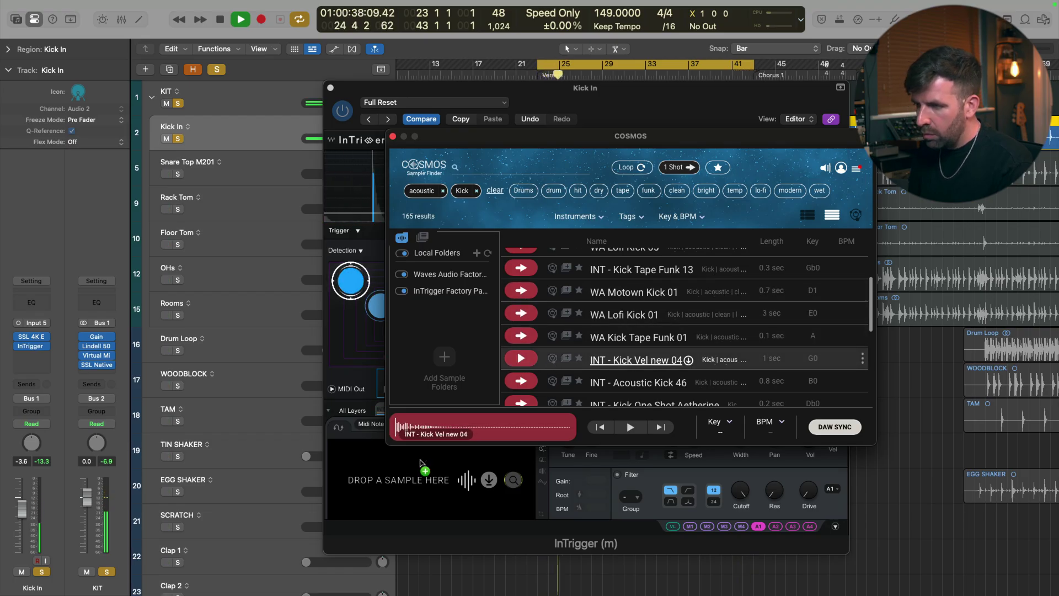
Load INT - Kick Vel new 04 into the second kick layer and set its volume to 2.0 and Tune to -2
{"action": "left_click", "coordinate": [521, 359]}
{"action": "left_click_drag", "start_coordinate": [494, 139], "coordinate": [853, 154]}
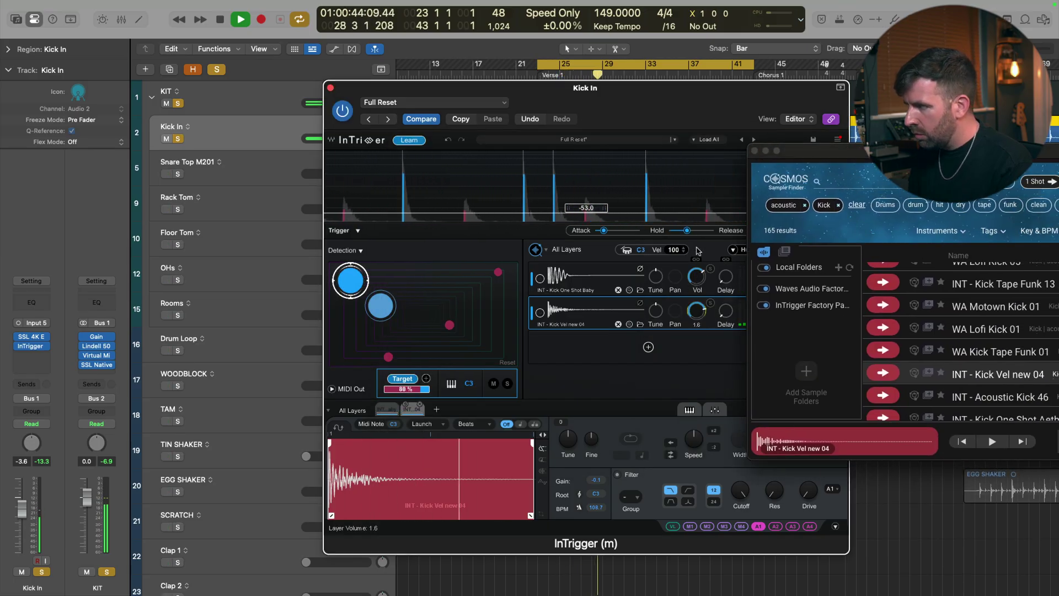
{"action": "left_click", "coordinate": [699, 239]}
{"action": "left_click", "coordinate": [714, 410]}
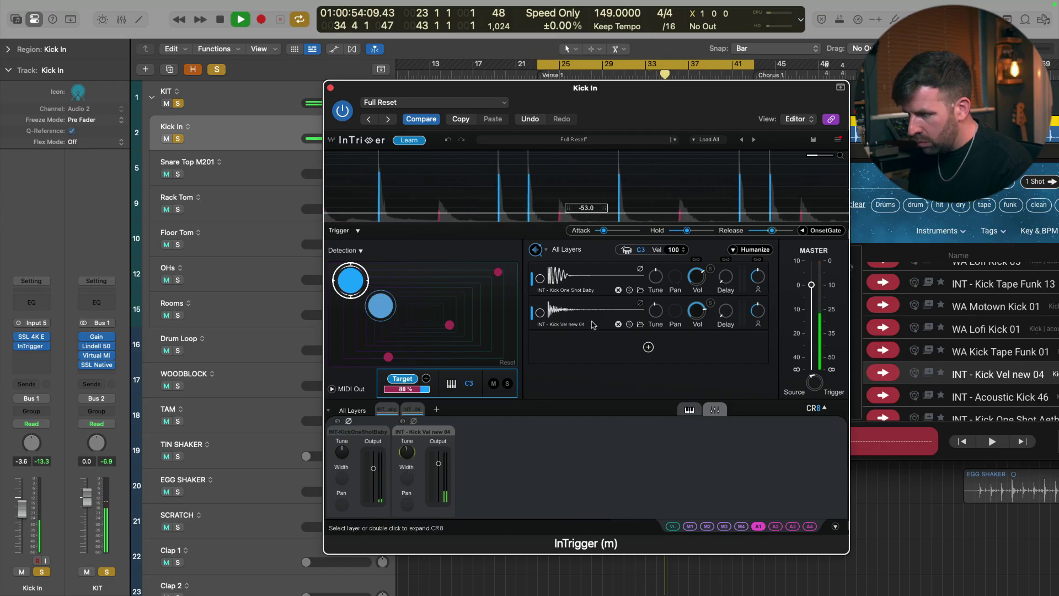
Trim the end of the INT - Kick Vel new 04 sample and add a long fade-out over its tail
{"action": "left_click", "coordinate": [592, 319]}
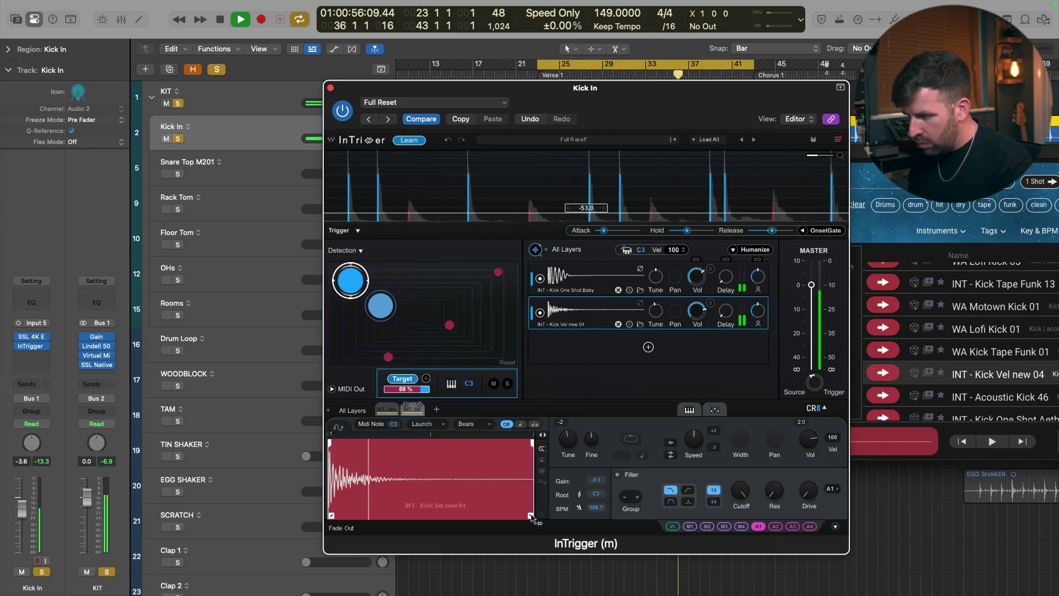
{"action": "left_click_drag", "start_coordinate": [537, 453], "coordinate": [470, 450]}
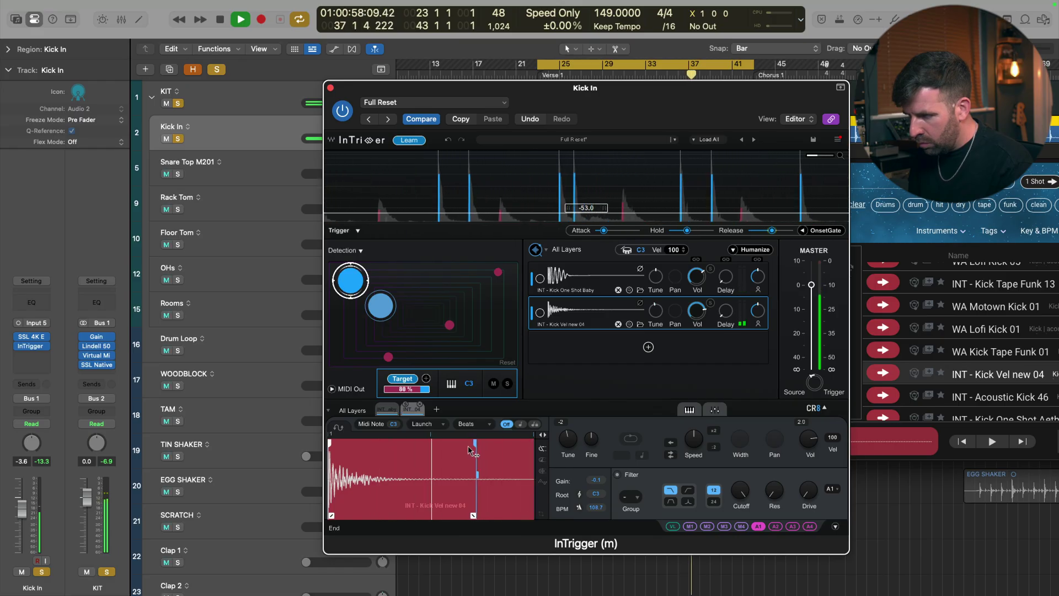
{"action": "left_click_drag", "start_coordinate": [473, 514], "coordinate": [396, 515]}
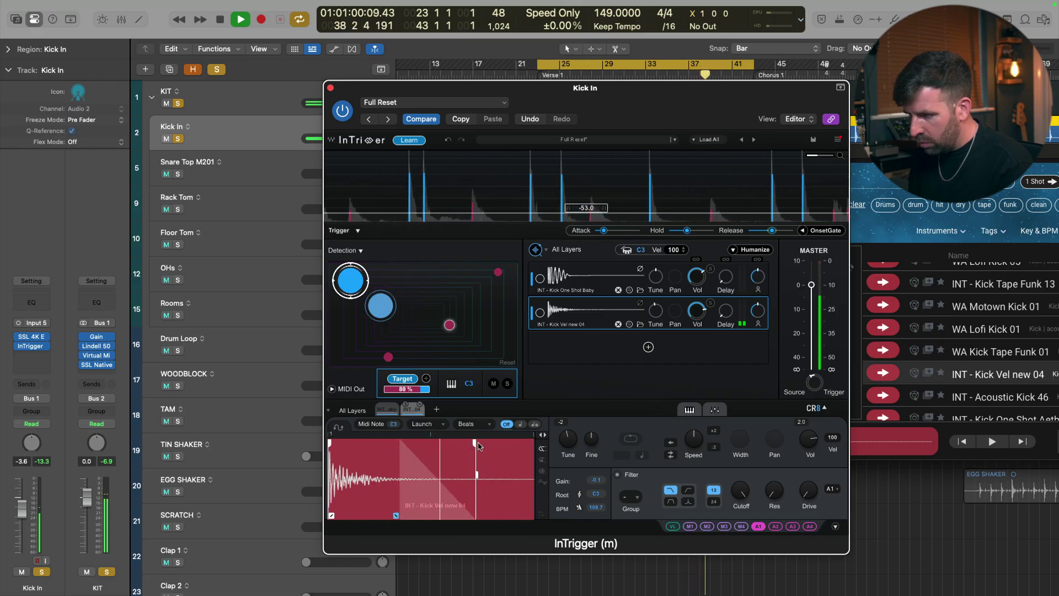
{"action": "left_click_drag", "start_coordinate": [472, 446], "coordinate": [441, 450]}
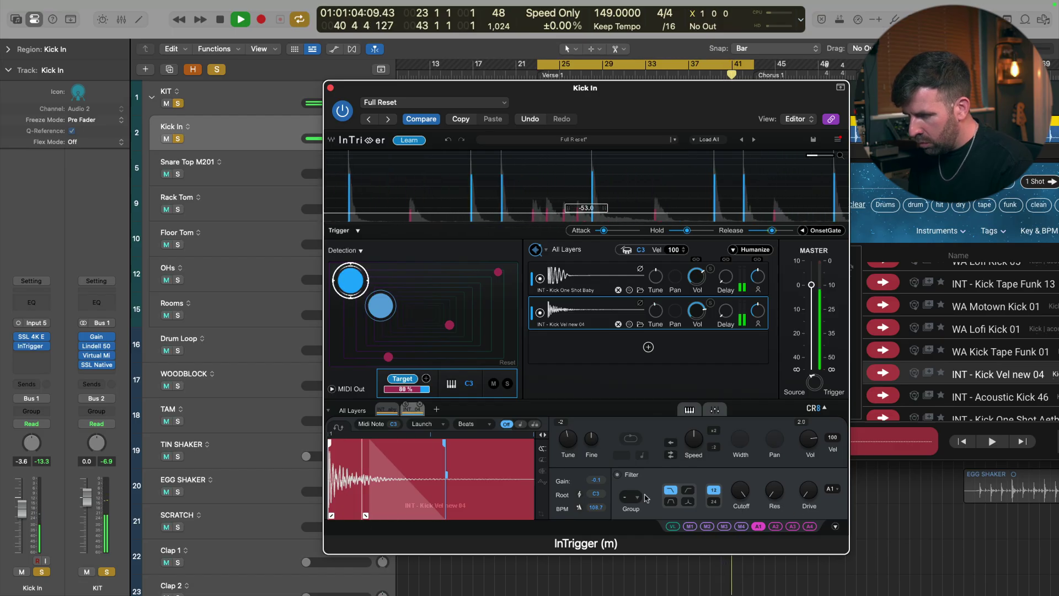
{"action": "key", "text": "space"}
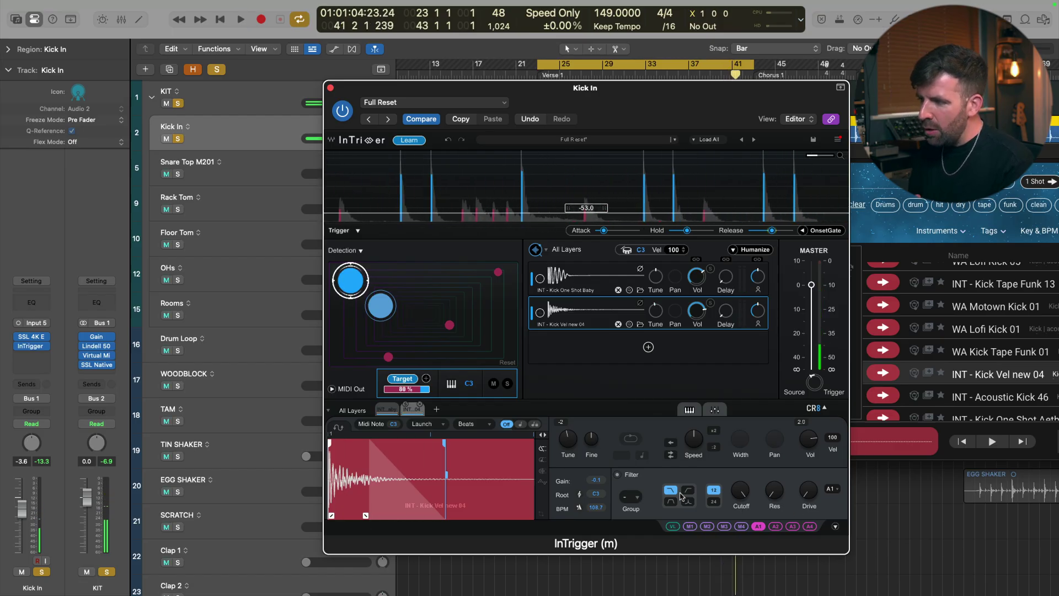
Apply a high-pass filter to the INT - Kick Vel new 04 layer, adjust its cutoff by ear and set Drive to about 7.3
{"action": "left_click", "coordinate": [688, 490]}
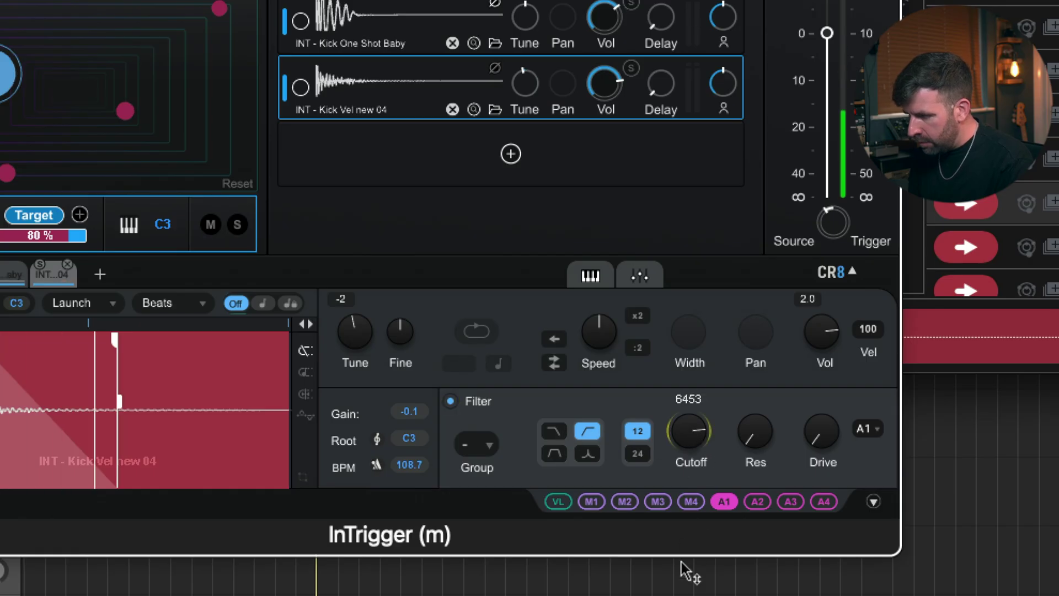
{"action": "left_click_drag", "start_coordinate": [696, 443], "coordinate": [696, 582]}
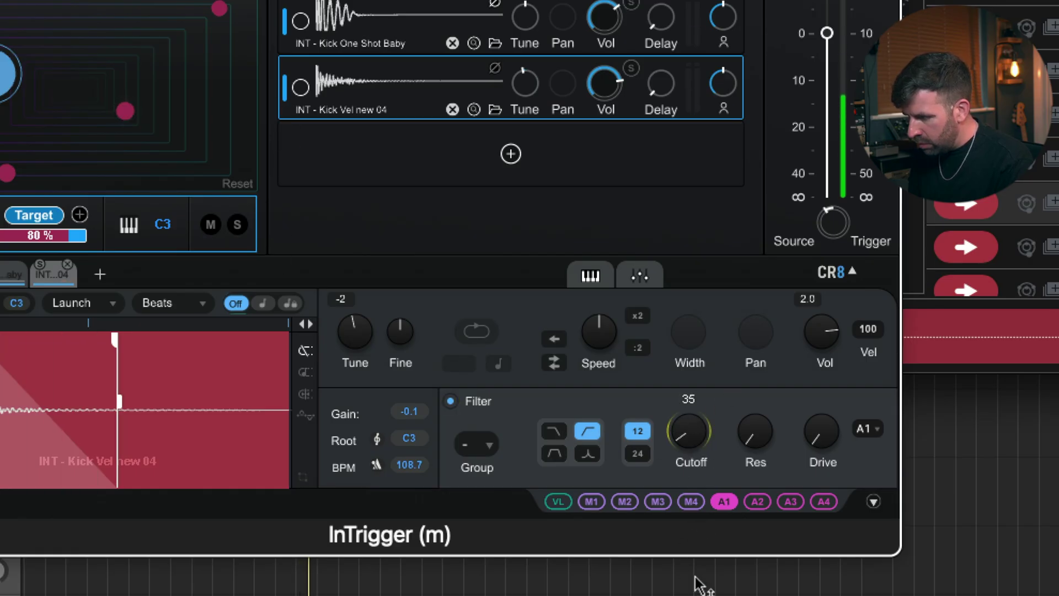
{"action": "left_click_drag", "start_coordinate": [700, 503], "coordinate": [703, 430]}
{"action": "left_click_drag", "start_coordinate": [803, 430], "coordinate": [792, 285]}
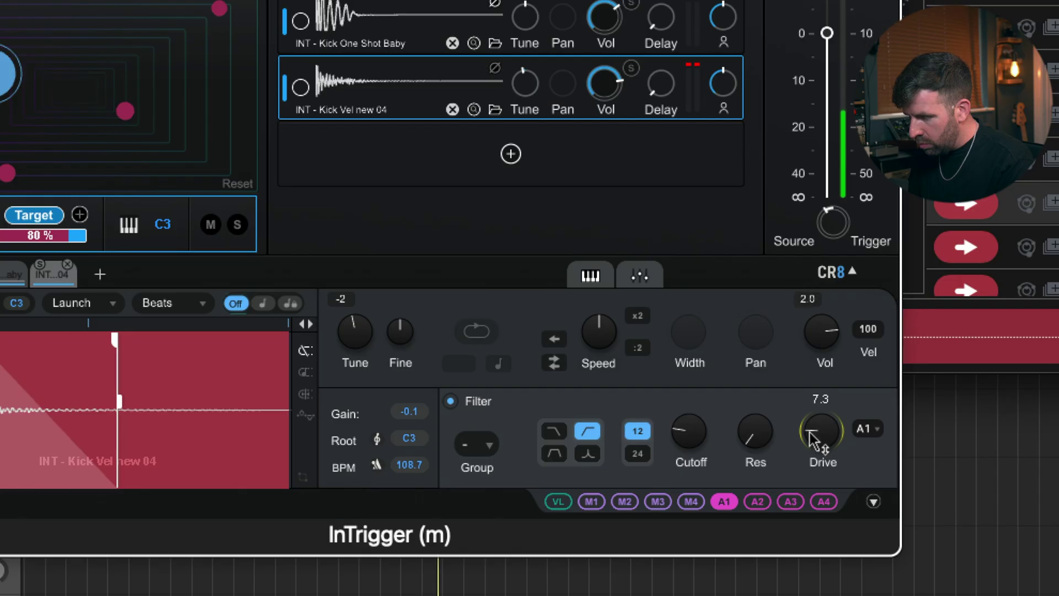
{"action": "left_click_drag", "start_coordinate": [814, 439], "coordinate": [814, 439]}
Lower the second kick layer's volume to -17.3, extend its sample end slightly and start its fade-out earlier
{"action": "left_click_drag", "start_coordinate": [605, 82], "coordinate": [596, 299]}
{"action": "left_click_drag", "start_coordinate": [592, 384], "coordinate": [600, 296]}
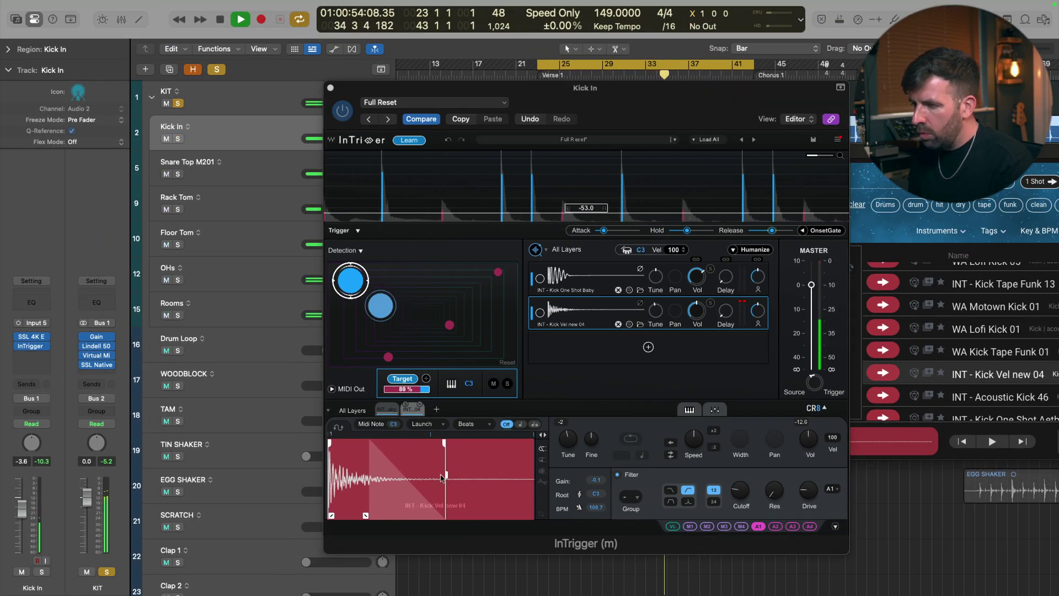
{"action": "left_click_drag", "start_coordinate": [446, 475], "coordinate": [477, 483]}
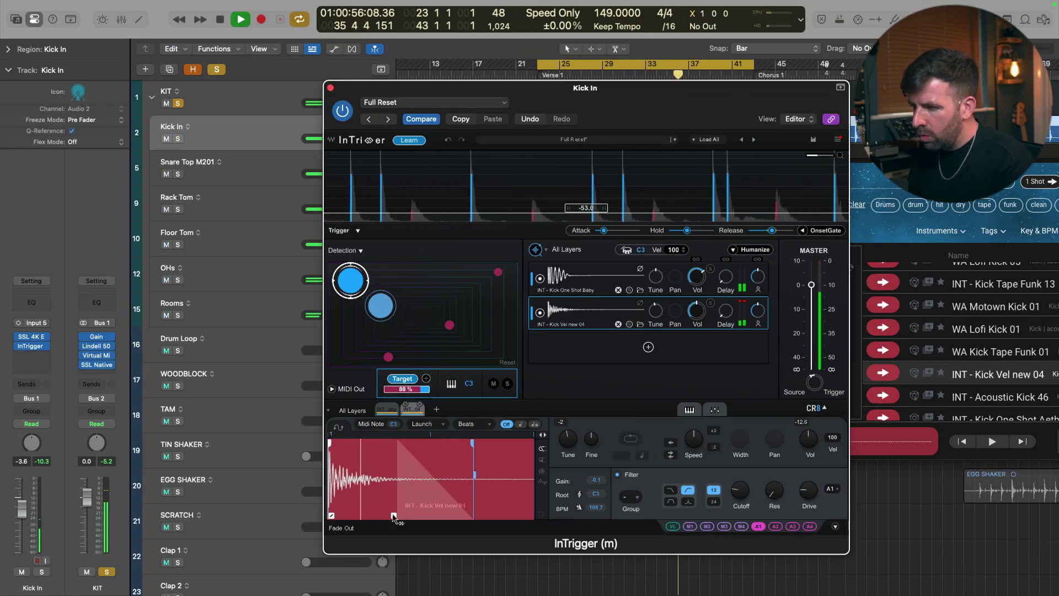
{"action": "mouse_move", "coordinate": [388, 515]}
{"action": "left_mouse_down"}
{"action": "mouse_move", "coordinate": [352, 516]}
{"action": "mouse_move", "coordinate": [361, 515]}
{"action": "left_mouse_up"}
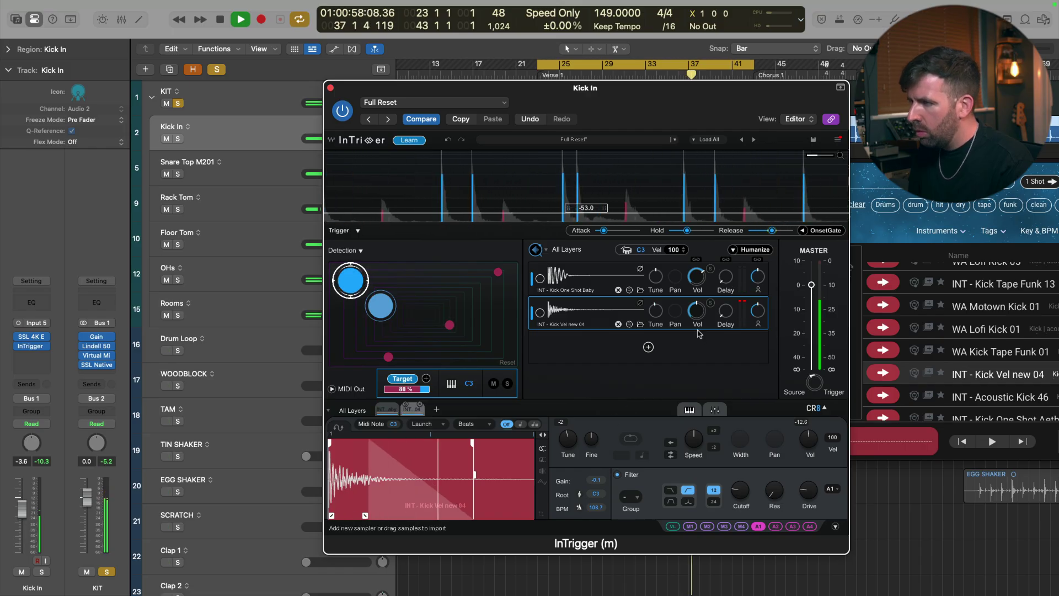
{"action": "mouse_move", "coordinate": [697, 310]}
{"action": "left_mouse_down"}
{"action": "mouse_move", "coordinate": [700, 336]}
{"action": "mouse_move", "coordinate": [712, 317]}
{"action": "left_mouse_up"}
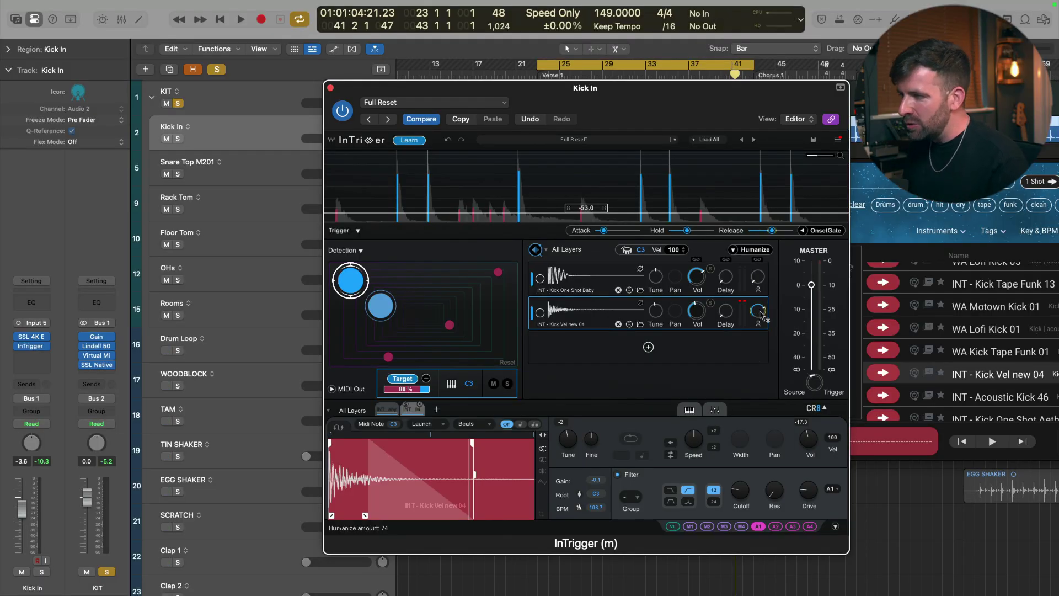
Set the second kick layer's Humanize amount to 71 and try its volume at about -3.8 during playback
{"action": "key", "text": "space"}
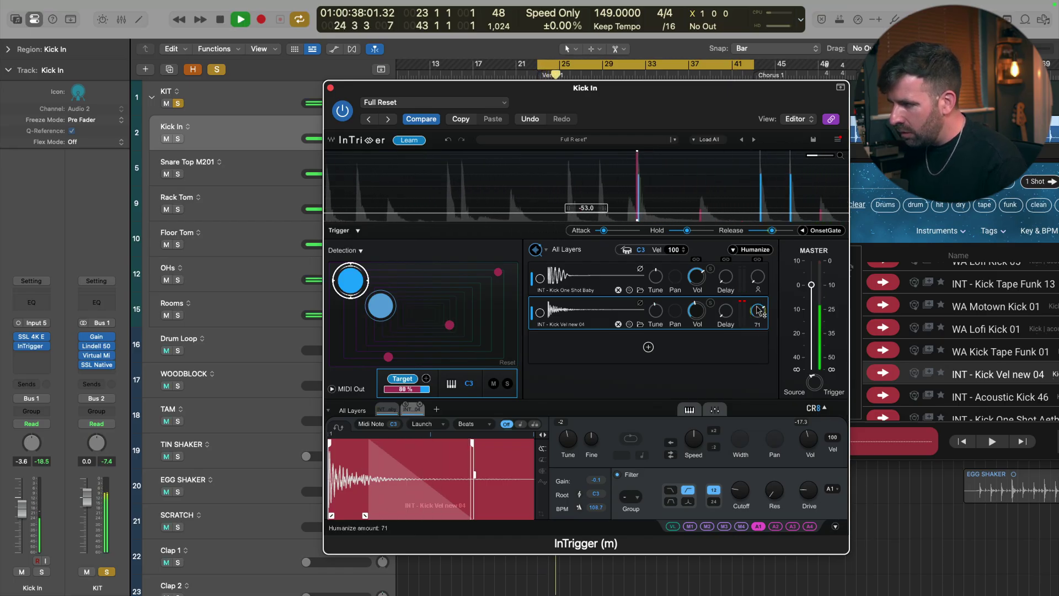
{"action": "left_click_drag", "start_coordinate": [697, 311], "coordinate": [698, 302]}
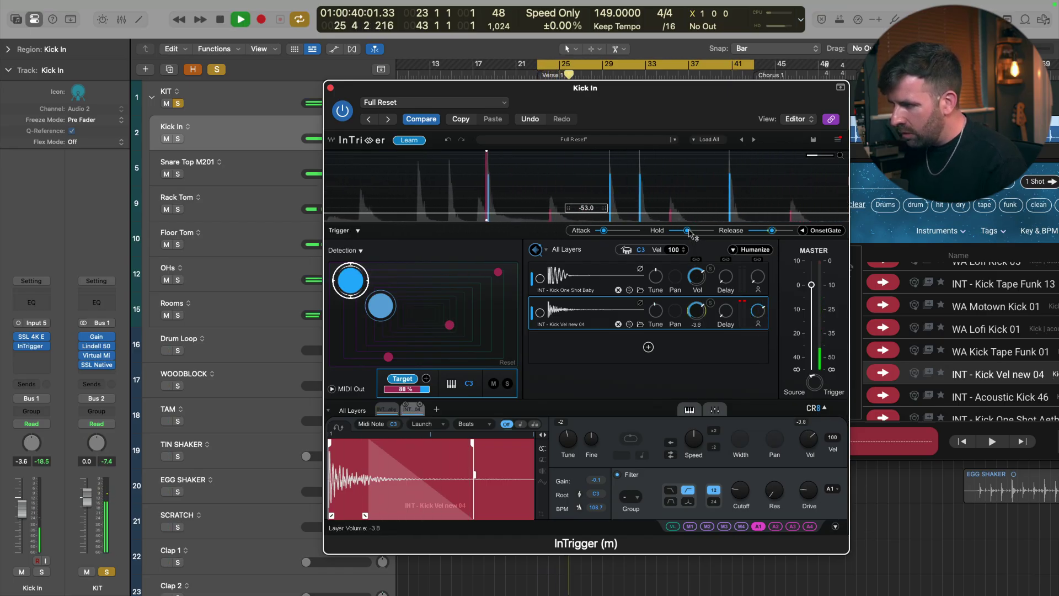
{"action": "left_click_drag", "start_coordinate": [694, 285], "coordinate": [696, 302]}
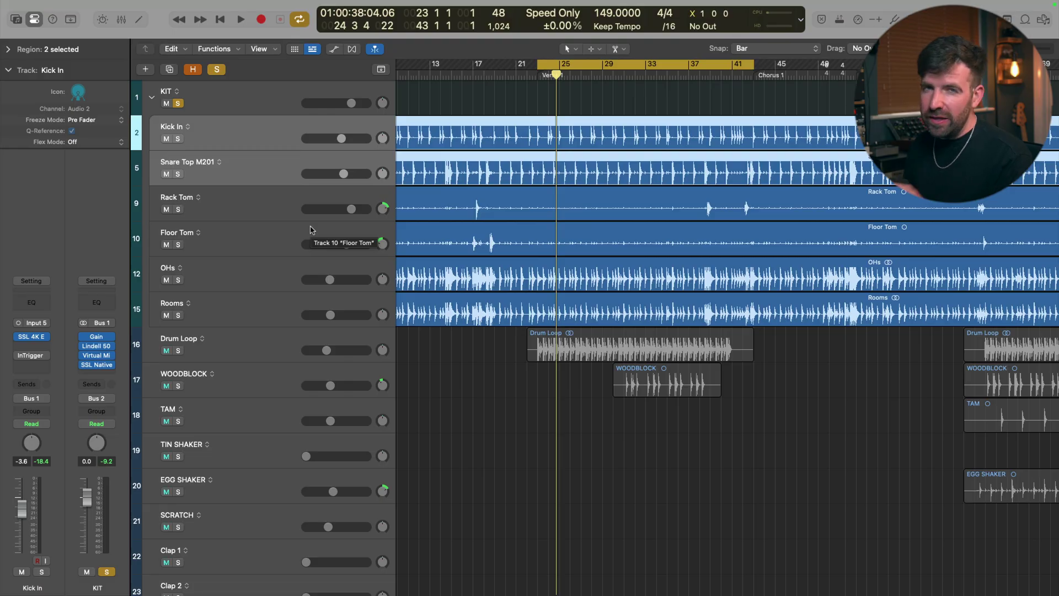
Show the mixer and compare the kit with InTrigger on Kick In and Snare Top M201 bypassed and active
{"action": "key", "text": "x"}
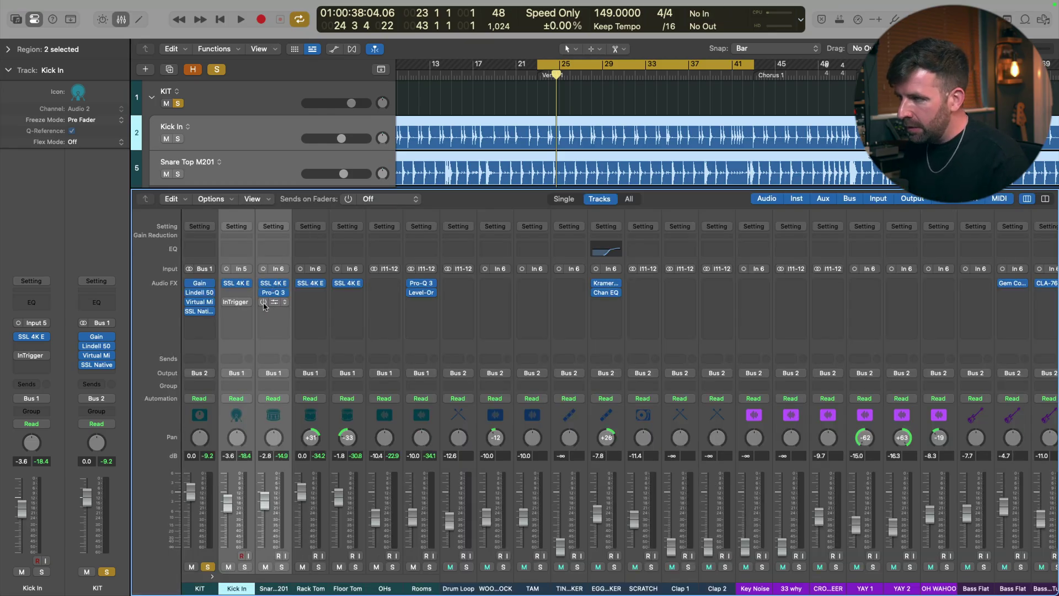
{"action": "key", "text": "space"}
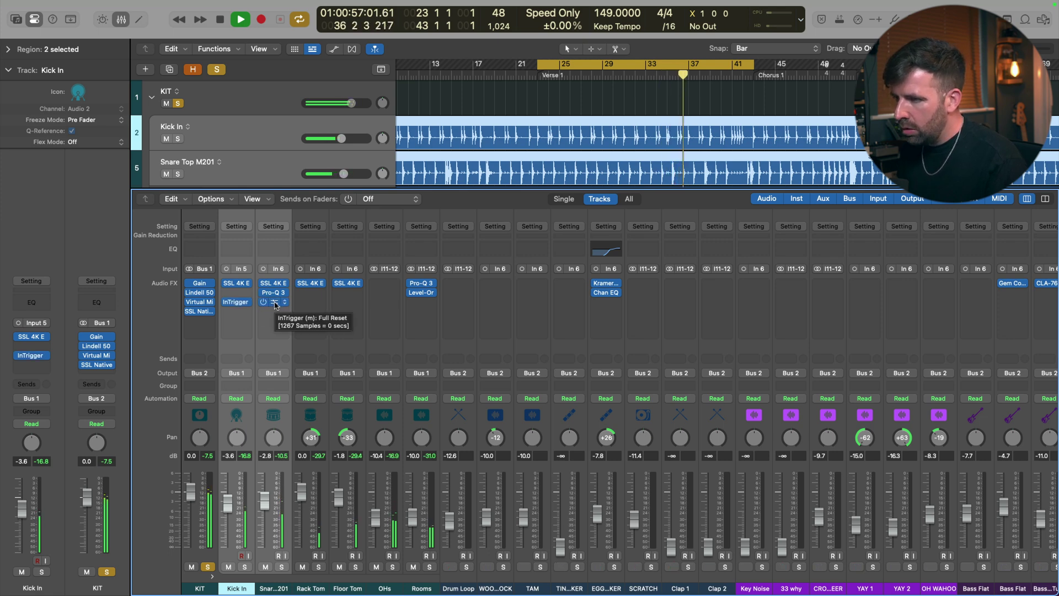
Open InTrigger on Snare Top M201 and raise the snare layers slightly, bringing the second layer's volume to about -6.1
{"action": "left_click", "coordinate": [275, 305]}
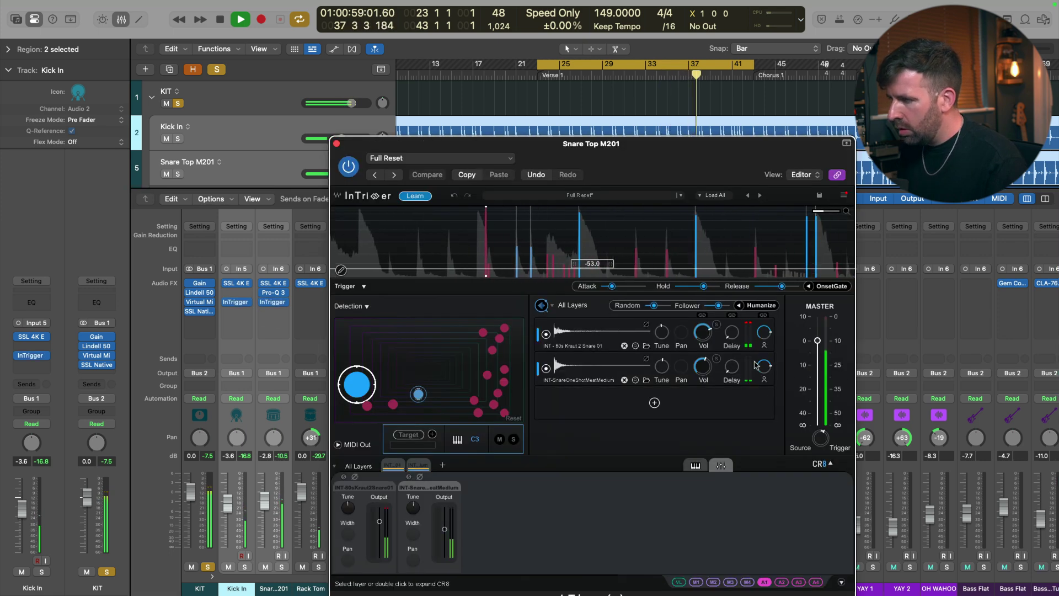
{"action": "left_click_drag", "start_coordinate": [812, 449], "coordinate": [816, 438]}
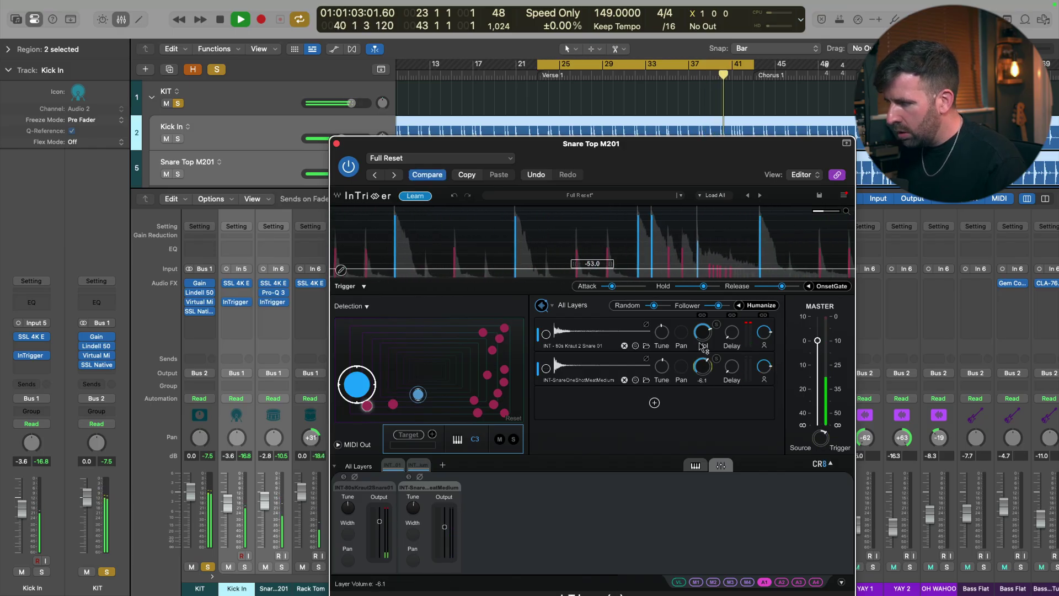
{"action": "left_click_drag", "start_coordinate": [702, 365], "coordinate": [702, 370]}
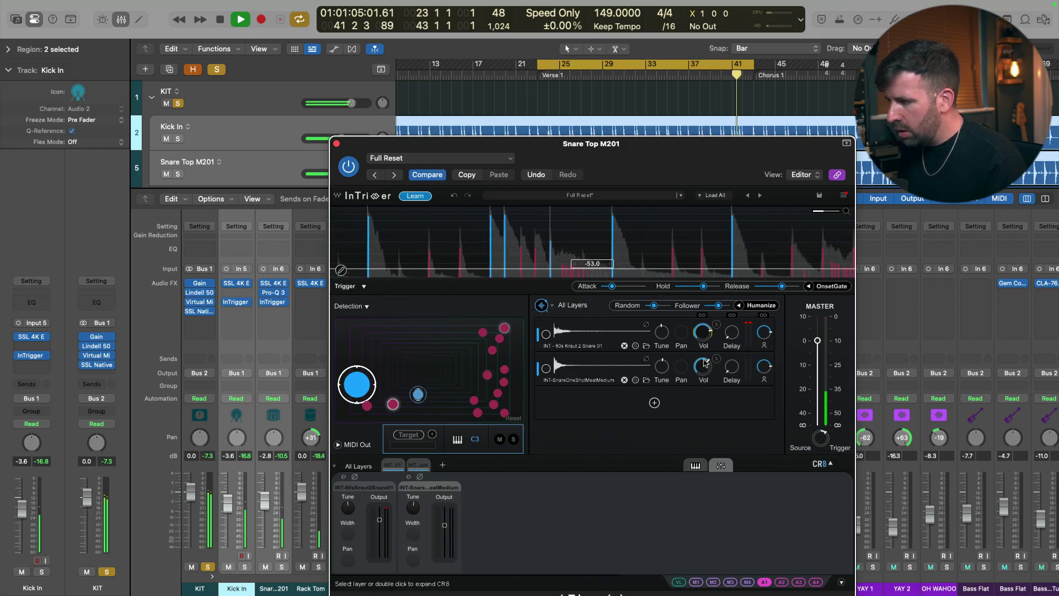